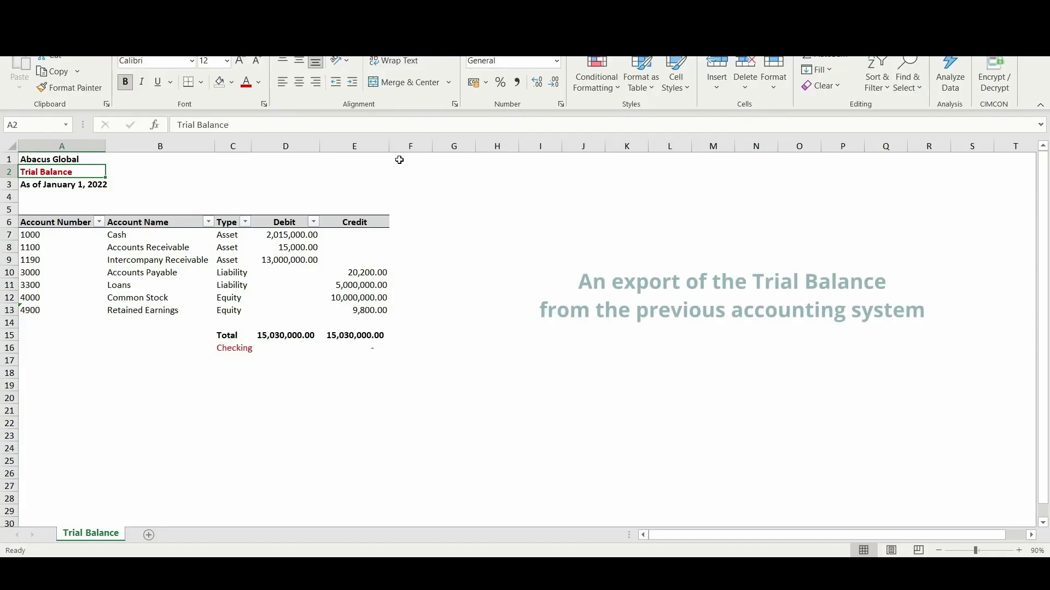
# Review the export's headings and account numbers from 1000 (Cash), then switch to SoftLedger's Trial Balance.
pyautogui.press('Up')
pyautogui.press('Down')
pyautogui.press('Down')
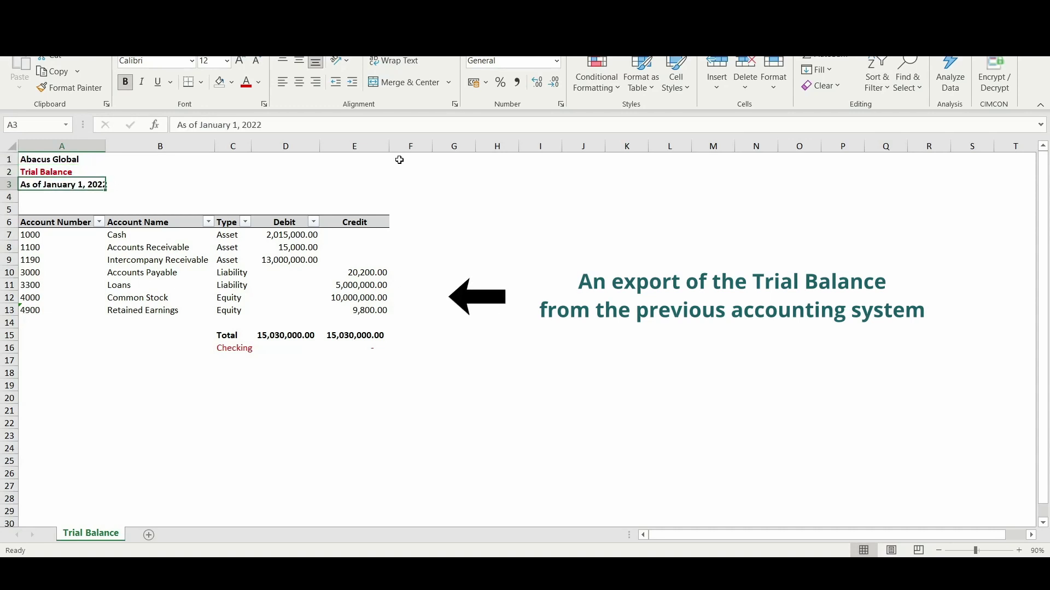
pyautogui.press('Down')
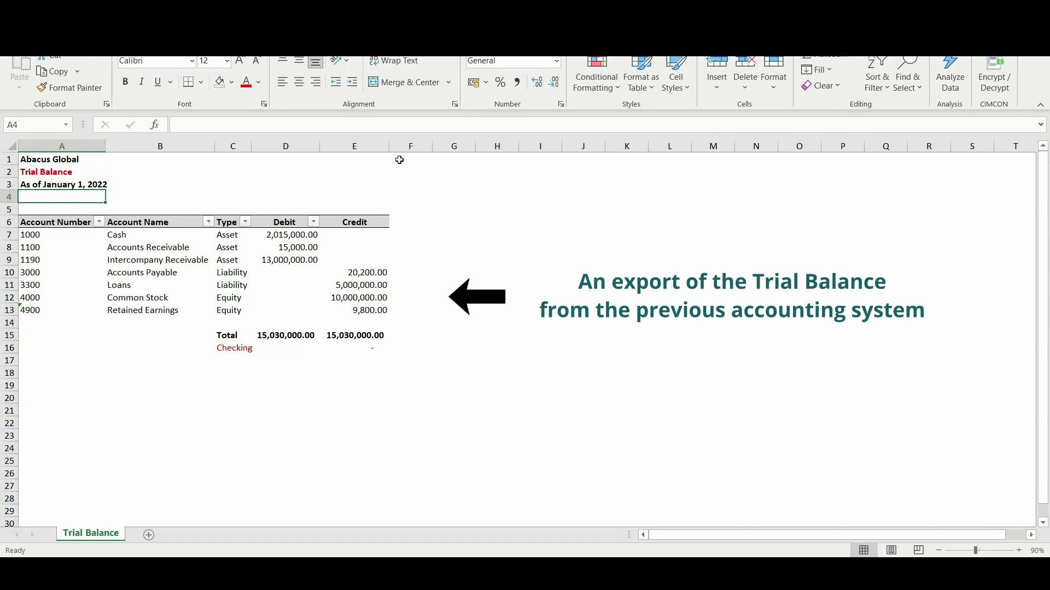
pyautogui.press('Down')
pyautogui.press('Down')
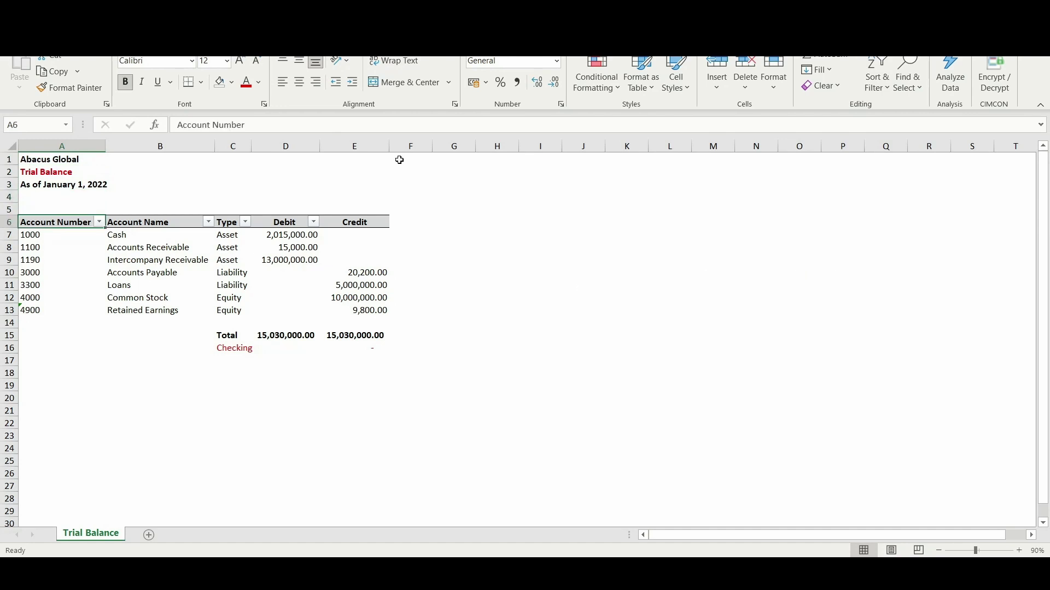
pyautogui.hotkey('ctrl', 'shift', 'Down')
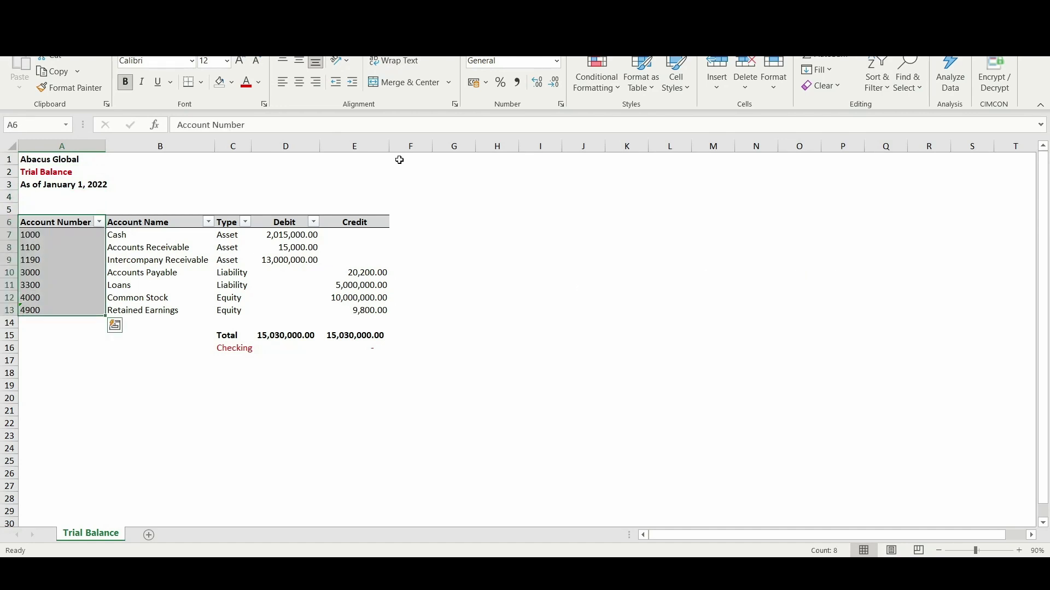
pyautogui.hotkey('ctrl', 'shift', 'Up')
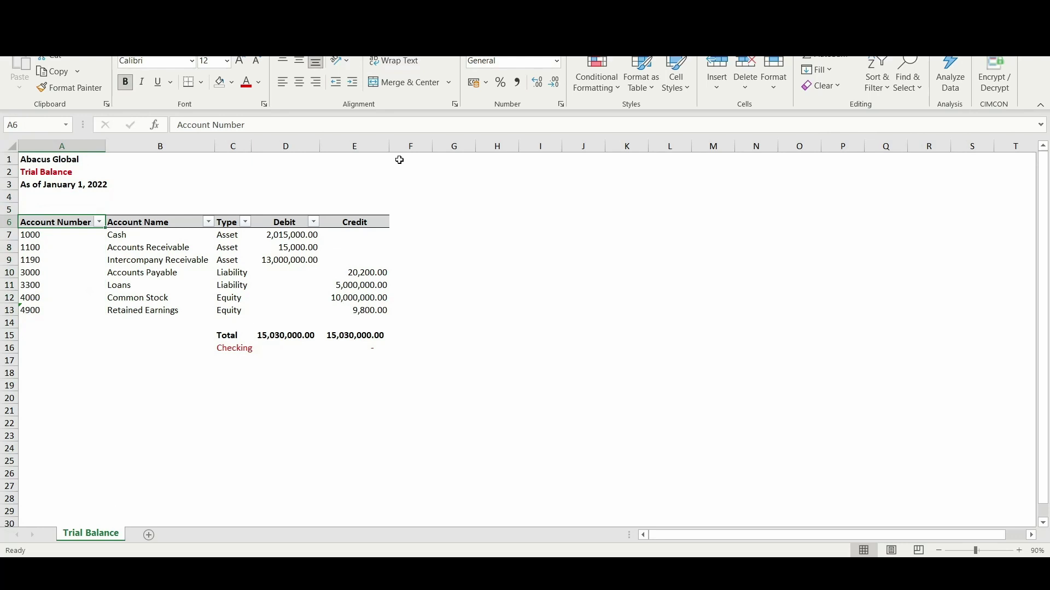
pyautogui.press('Down')
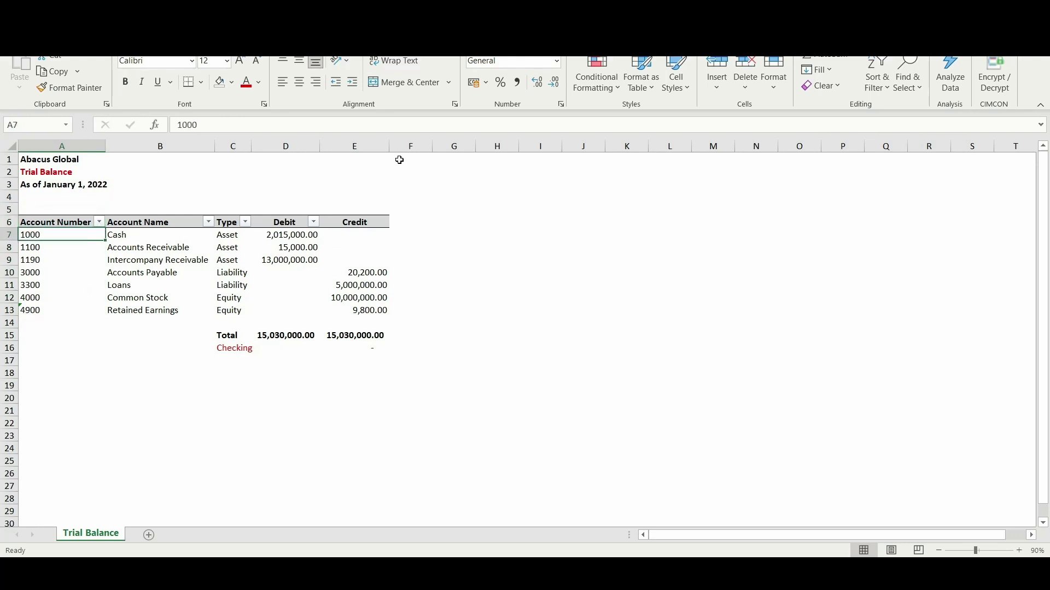
pyautogui.press('Right')
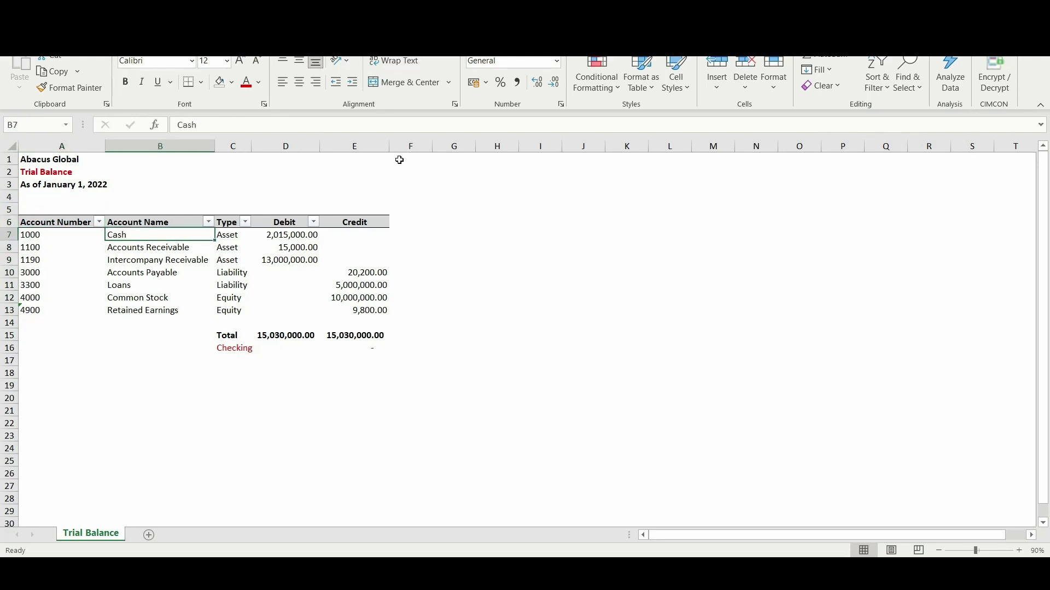
pyautogui.press('Left')
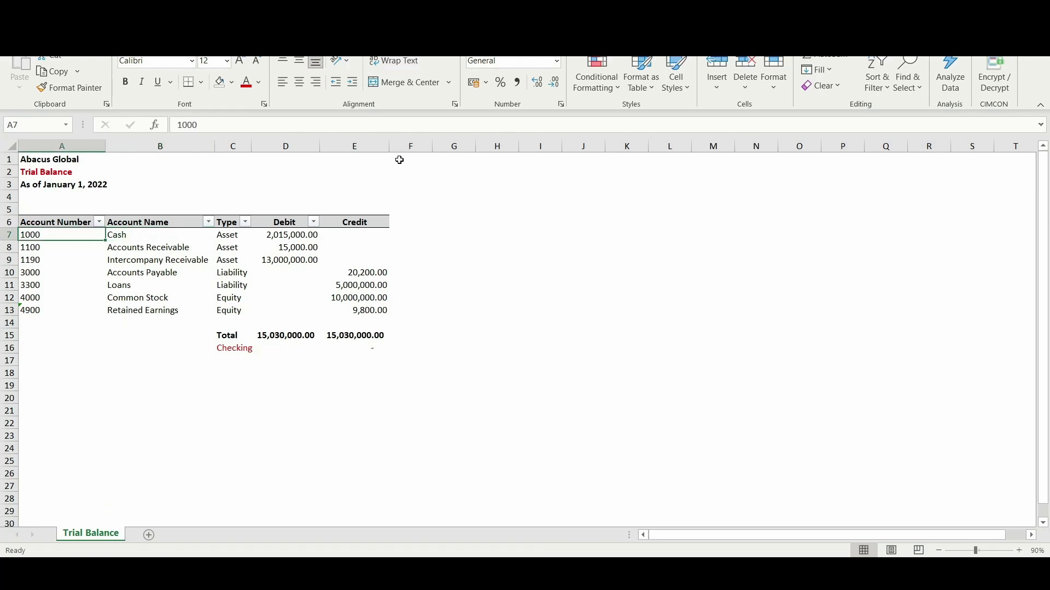
pyautogui.hotkey('alt', 'Tab')
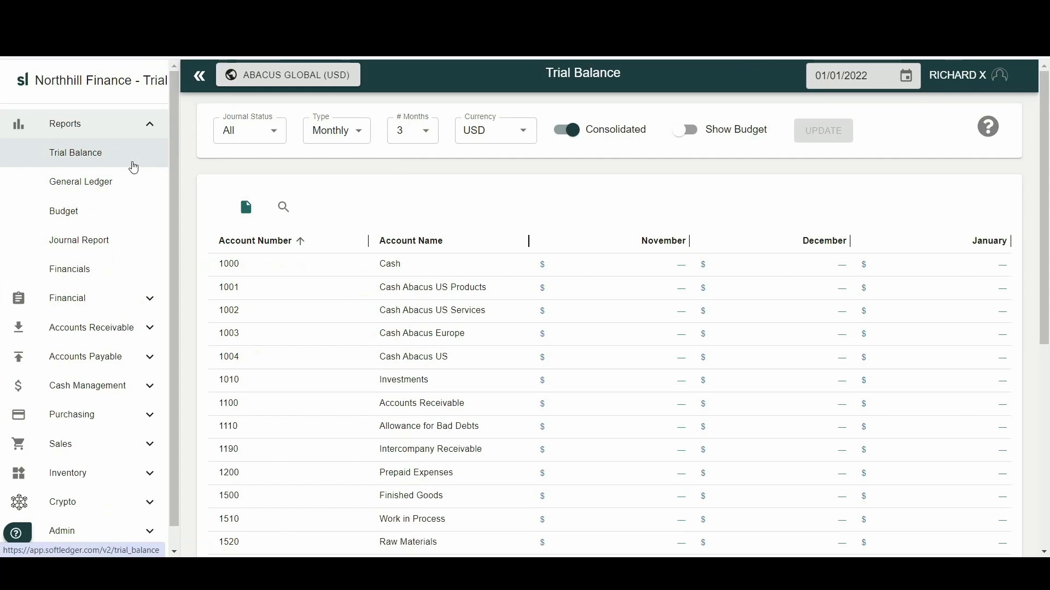
# Expand Financial in SoftLedger's navigation and open the Ledger Account list.
pyautogui.click(120, 298)
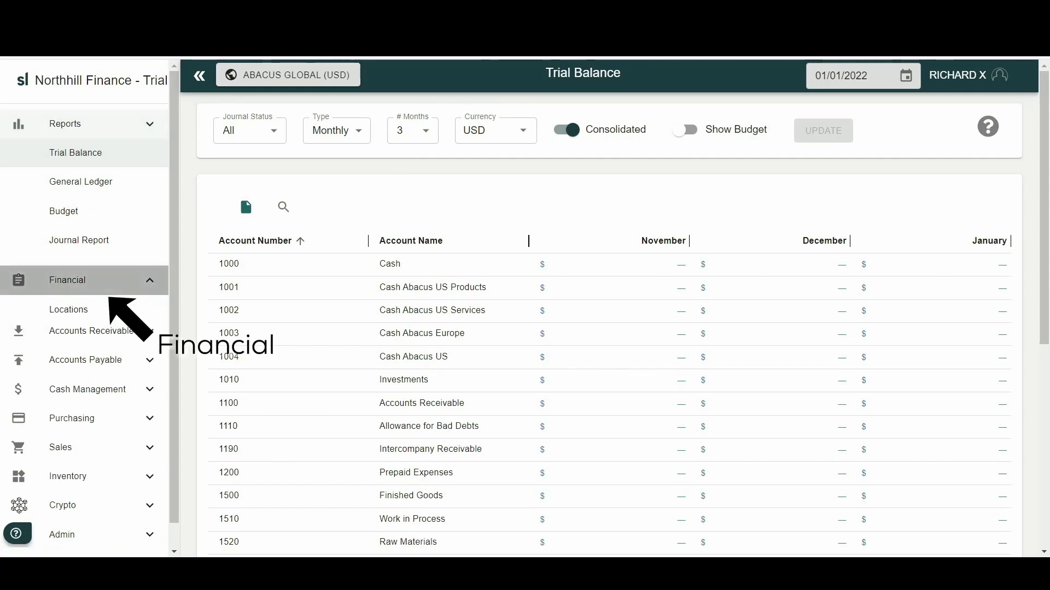
pyautogui.click(91, 220)
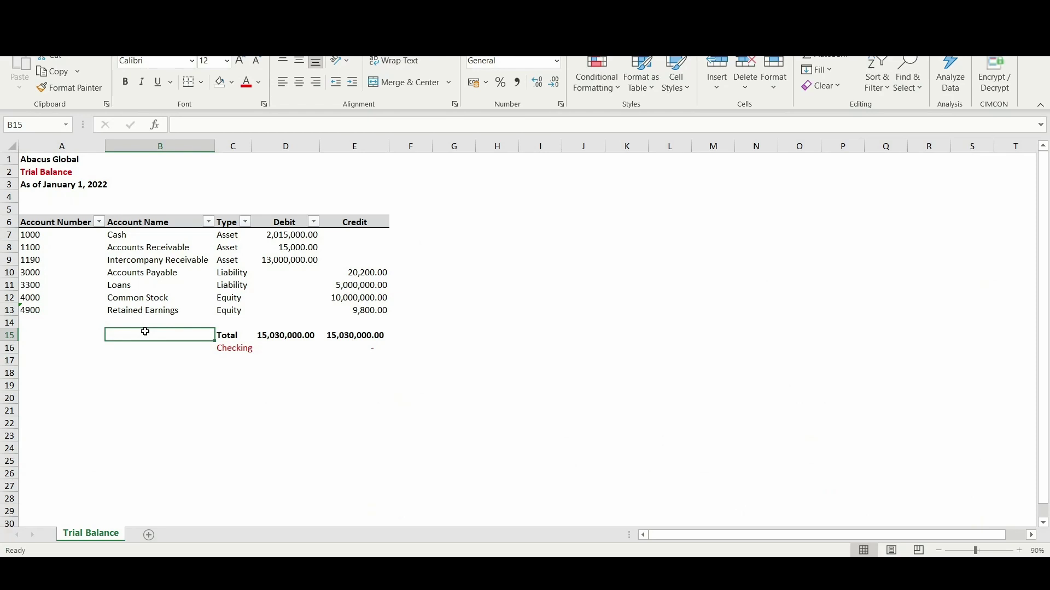
# Check the Retained Earnings row and the debit and credit SUM total formulas.
pyautogui.click(154, 308)
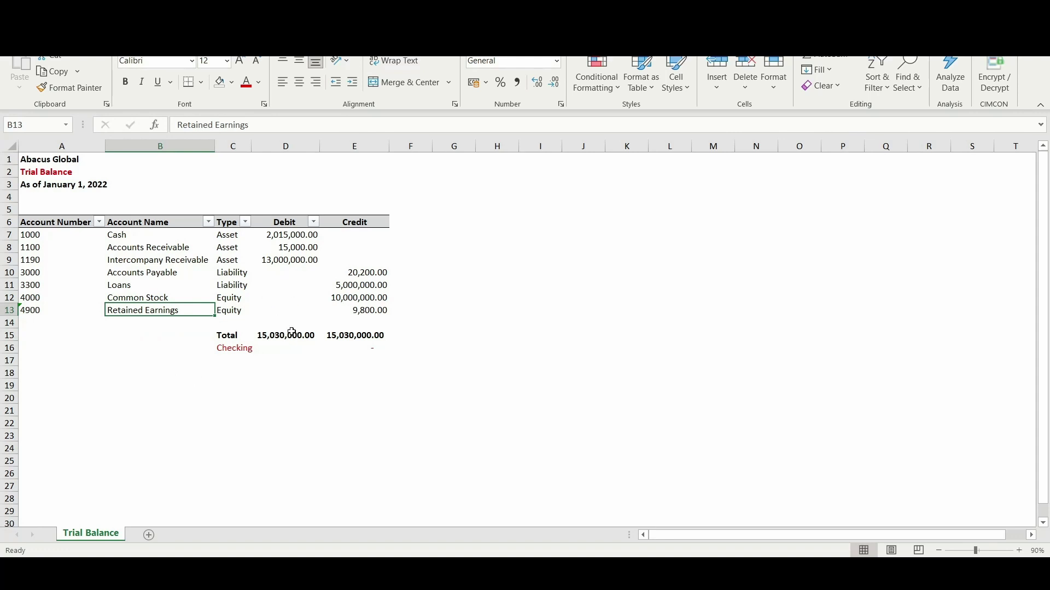
pyautogui.click(288, 334)
pyautogui.click(371, 334)
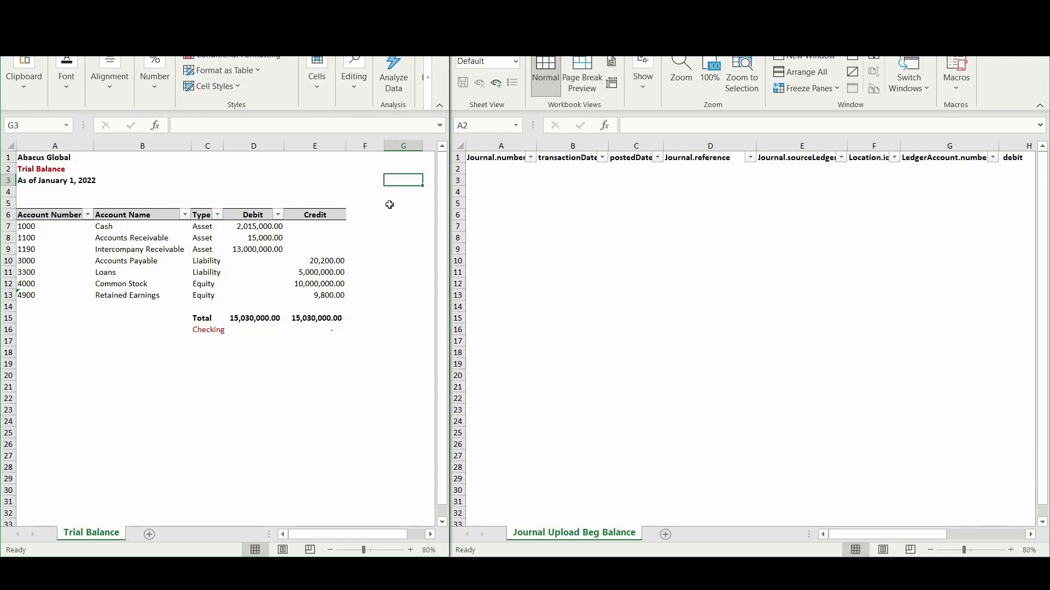
# Copy account numbers 1000 through 4900 (A7:A13) into the template's LedgerAccount.number column at G2.
pyautogui.click(393, 200)
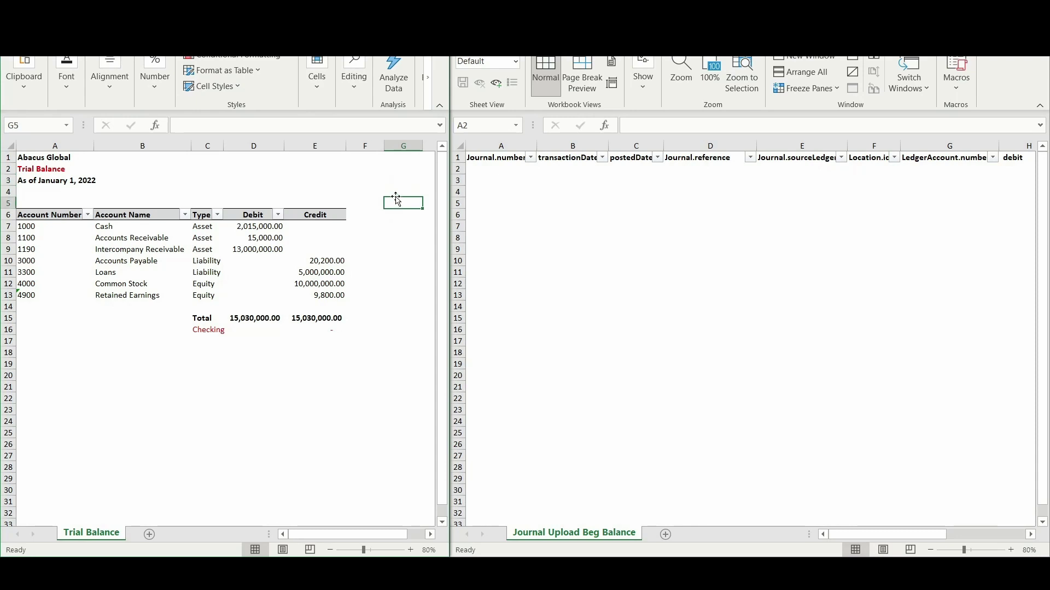
pyautogui.click(512, 192)
pyautogui.click(511, 191)
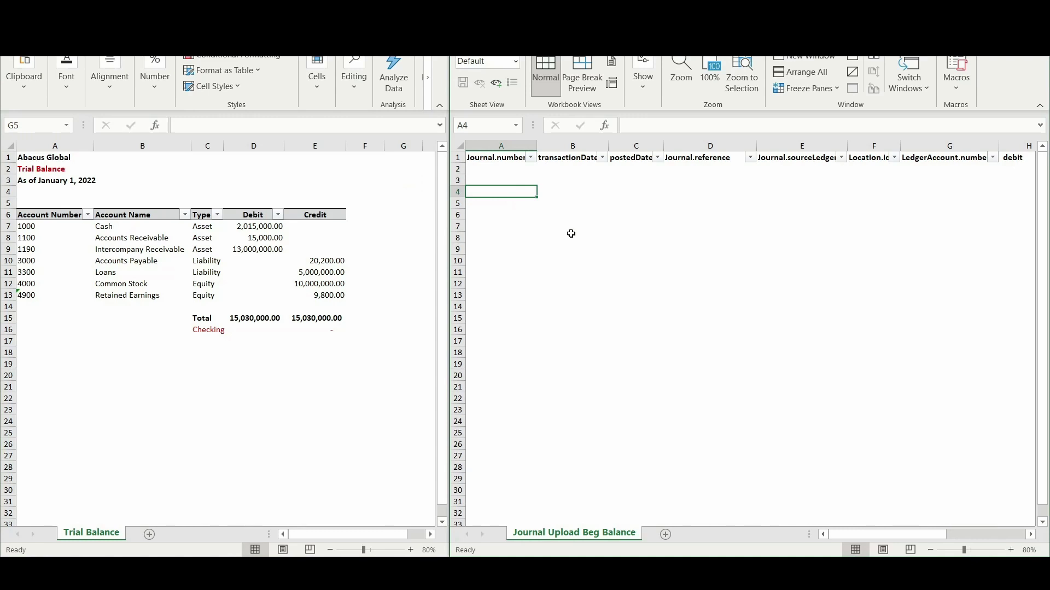
pyautogui.click(36, 227)
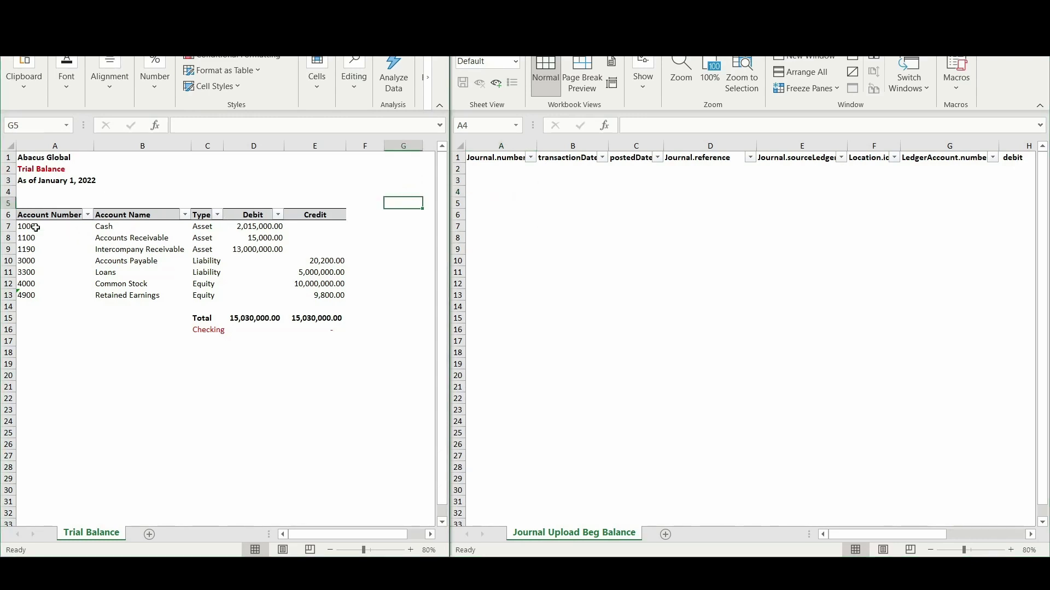
pyautogui.click(36, 227)
pyautogui.hotkey('ctrl', 'shift', 'Down')
pyautogui.hotkey('ctrl', 'c')
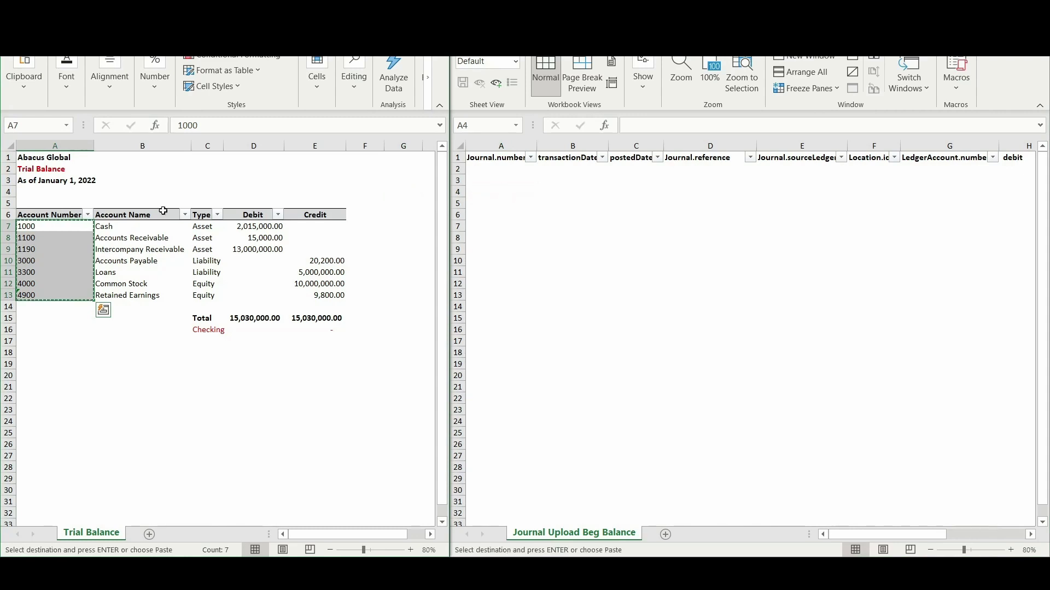
pyautogui.click(932, 173)
pyautogui.click(932, 173)
pyautogui.hotkey('ctrl', 'v')
# Copy the debit and credit amounts (D7:E13) into the template beside the account numbers at H2.
pyautogui.moveTo(257, 227); pyautogui.dragTo(328, 298)
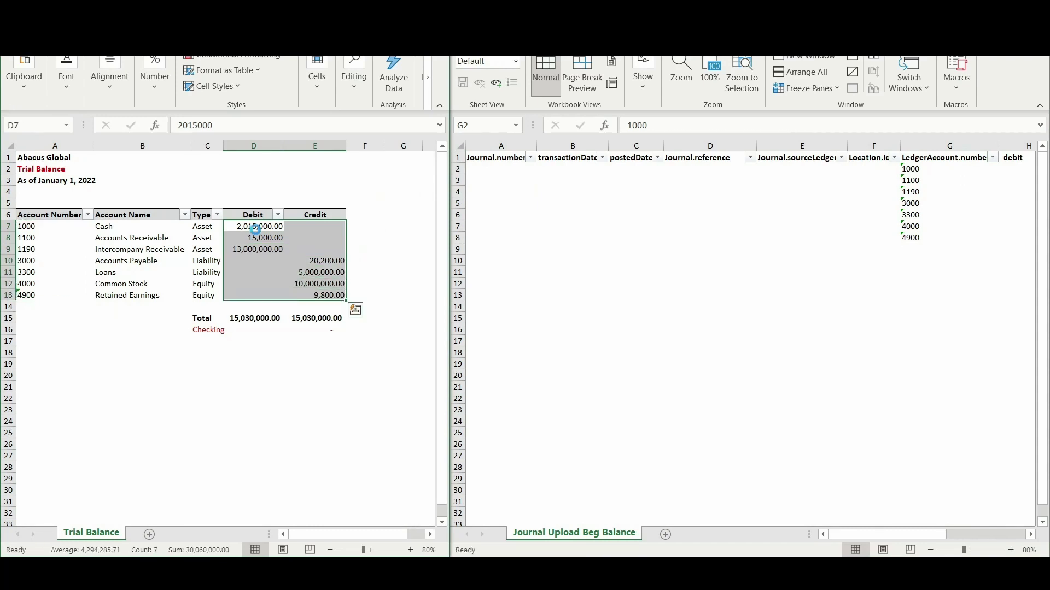
pyautogui.hotkey('ctrl', 'c')
pyautogui.click(1000, 170)
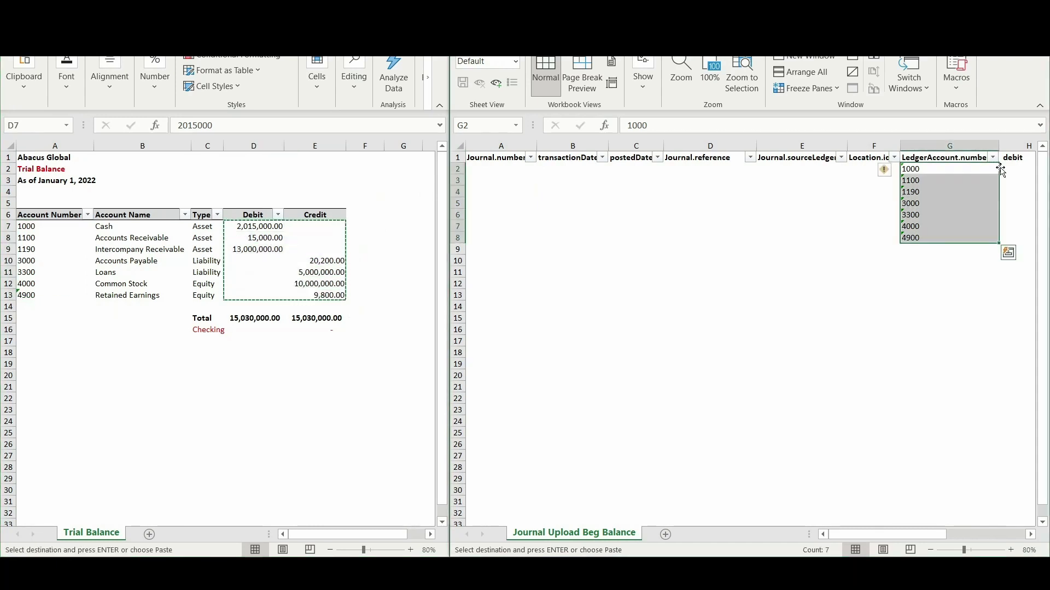
pyautogui.click(1001, 169)
pyautogui.hotkey('ctrl', 'v')
pyautogui.press('Home')
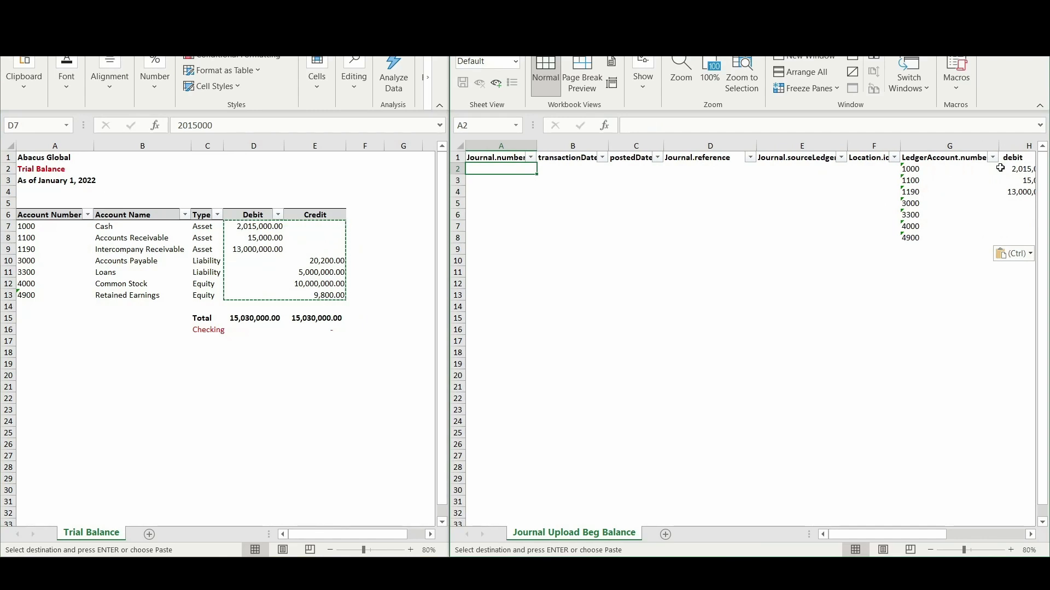
# Fill journal number 1 down all seven template rows.
pyautogui.write('1')
pyautogui.press('Return')
pyautogui.press('Down')
pyautogui.press('Down')
pyautogui.press('Down')
pyautogui.press('Down')
pyautogui.press('Down')
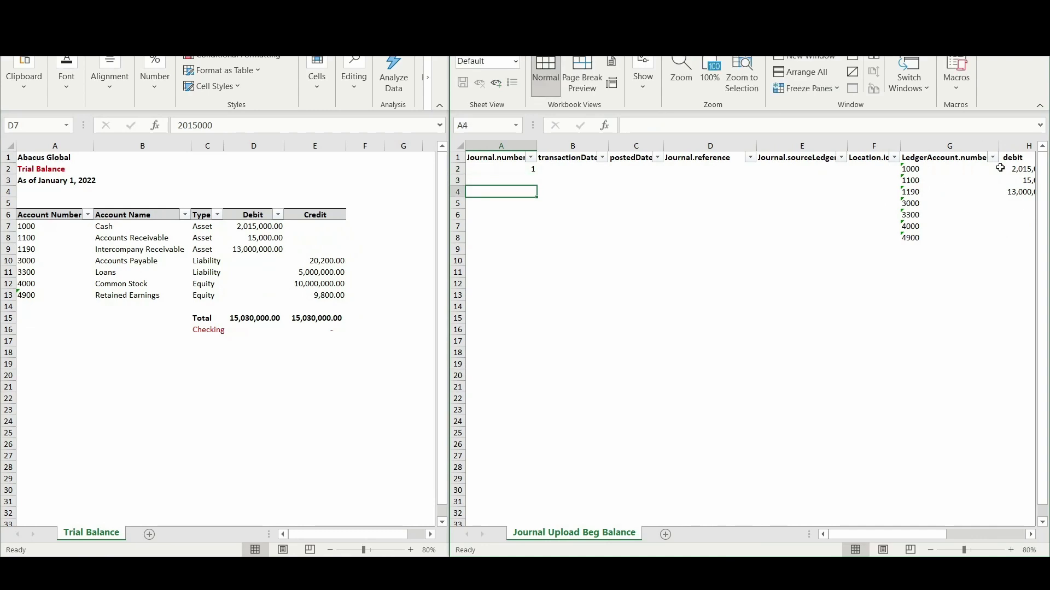
pyautogui.hotkey('ctrl', 'shift', 'Up')
pyautogui.hotkey('ctrl', 'd')
pyautogui.hotkey('ctrl', 'Up')
pyautogui.press('Down')
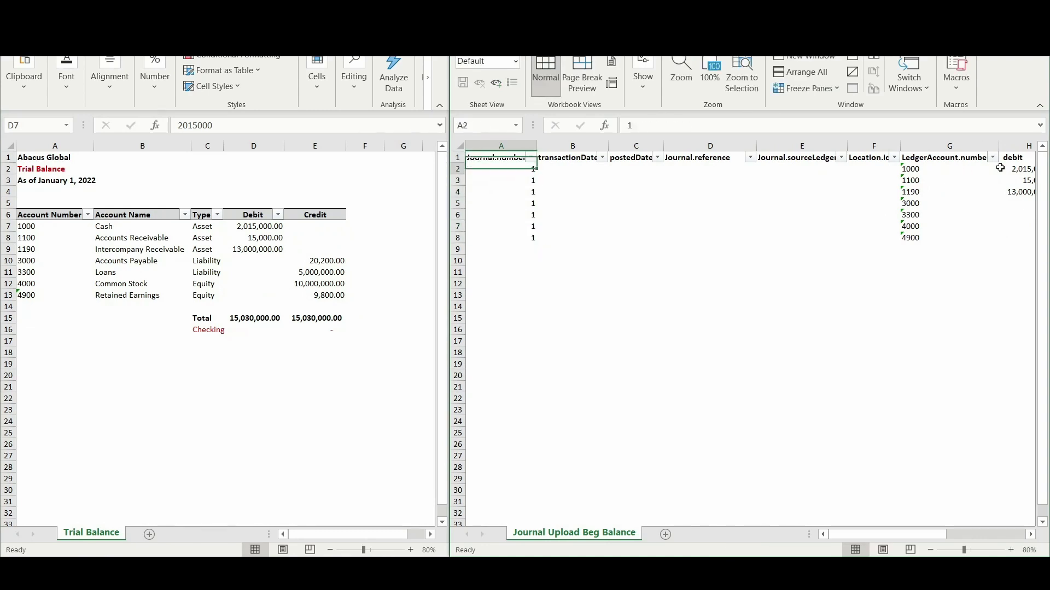
# Fill transactionDate 01/01/2022 down every row and copy the dates into postedDate.
pyautogui.press('Right')
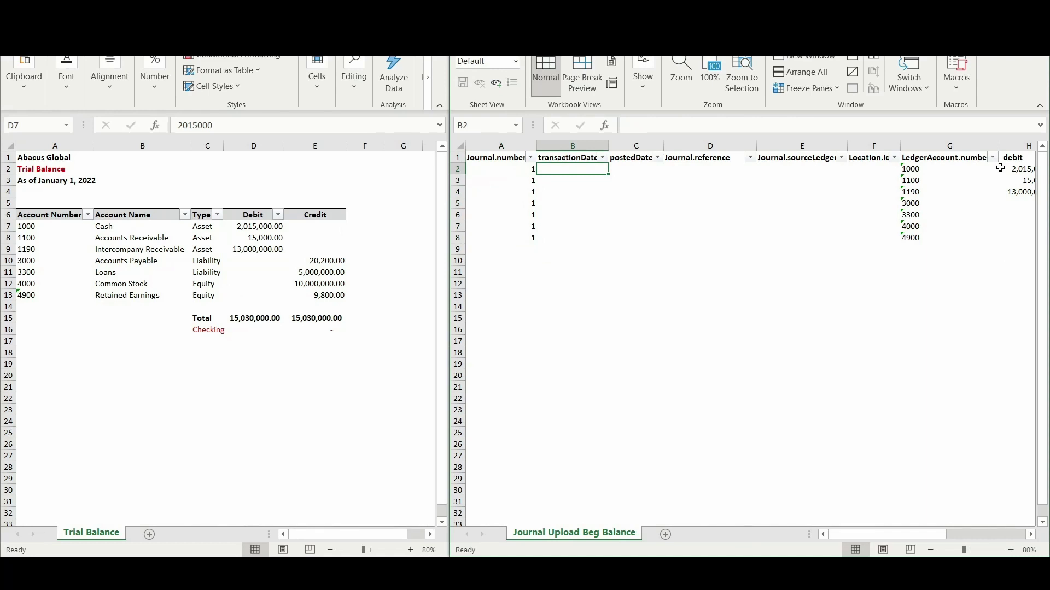
pyautogui.write('1/1/2022')
pyautogui.press('Return')
pyautogui.press('Left')
pyautogui.hotkey('ctrl', 'Down')
pyautogui.press('Right')
pyautogui.hotkey('ctrl', 'shift', 'Up')
pyautogui.hotkey('ctrl', 'd')
pyautogui.hotkey('ctrl', 'c')
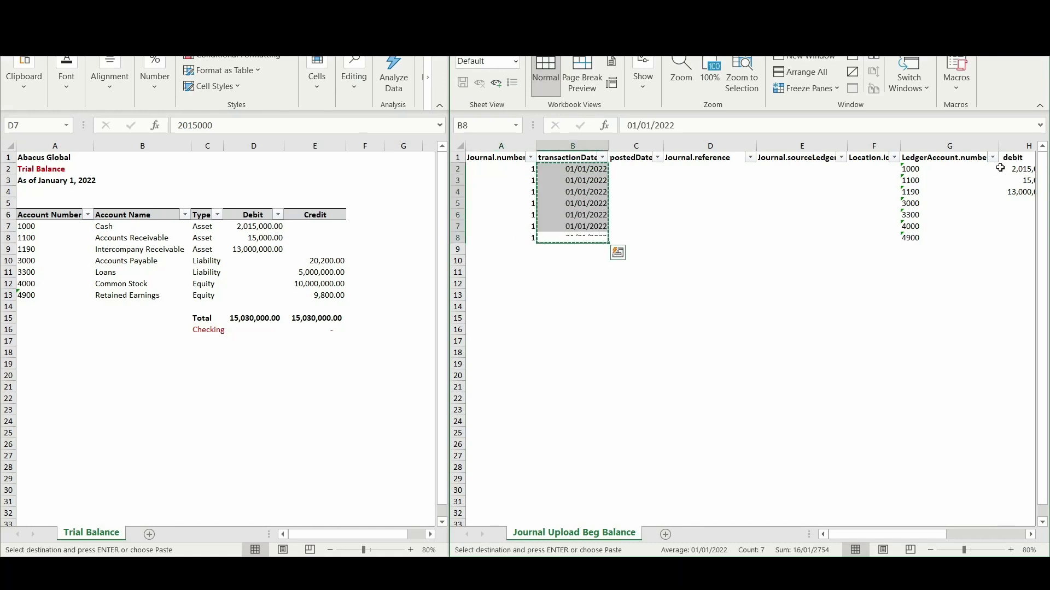
pyautogui.press('Up')
pyautogui.press('Up')
pyautogui.press('Up')
pyautogui.press('Up')
pyautogui.press('Up')
pyautogui.press('Up')
pyautogui.press('Up')
pyautogui.press('Right')
pyautogui.press('Down')
pyautogui.hotkey('ctrl', 'v')
# Enter Financial in E2 and fill it down the Journal.sourceLedger column through row 8.
pyautogui.press('Right')
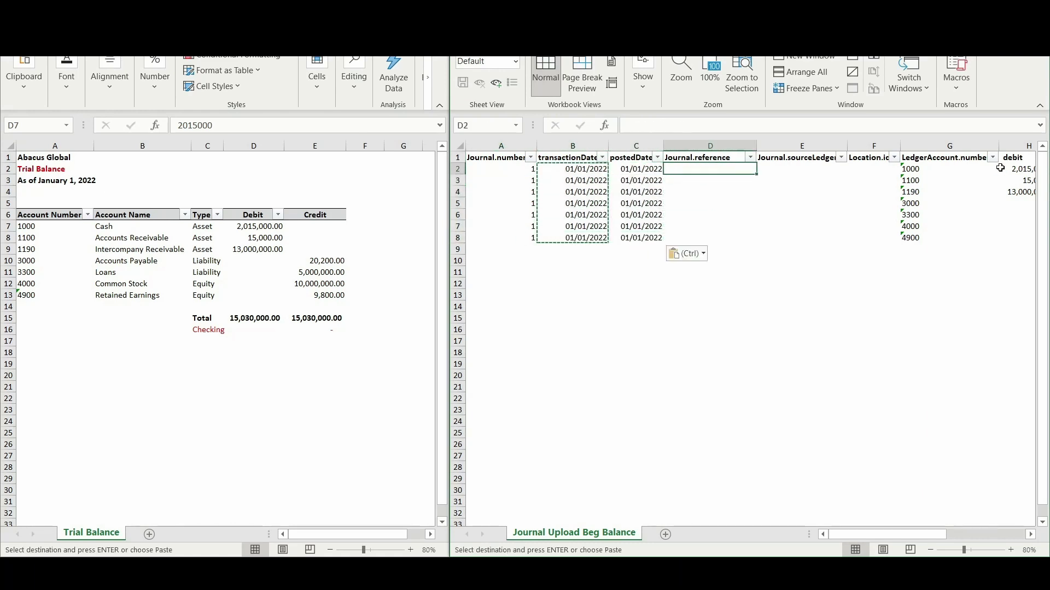
pyautogui.press('Right')
pyautogui.press('Up')
pyautogui.press('Down')
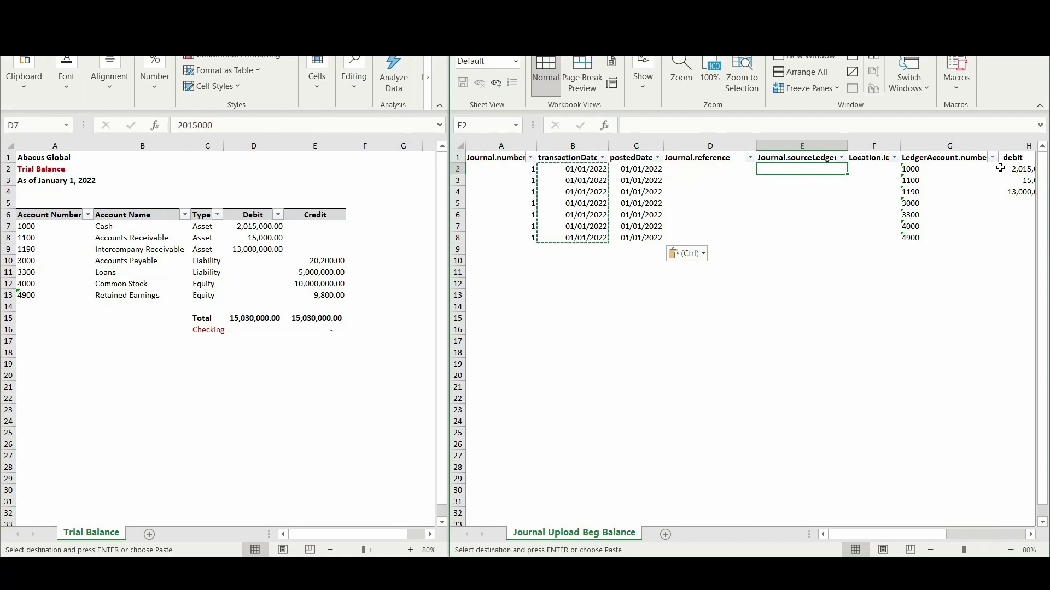
pyautogui.write('Financial')
pyautogui.press('Return')
pyautogui.press('Down')
pyautogui.press('Down')
pyautogui.press('Down')
pyautogui.press('Down')
pyautogui.press('Down')
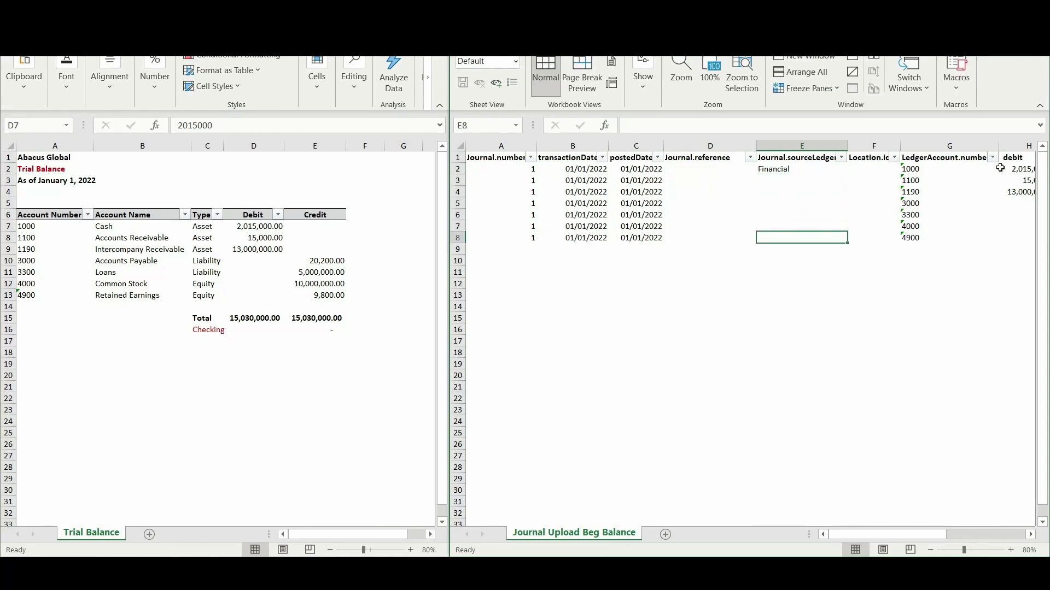
pyautogui.hotkey('ctrl', 'shift', 'Up')
pyautogui.hotkey('ctrl', 'd')
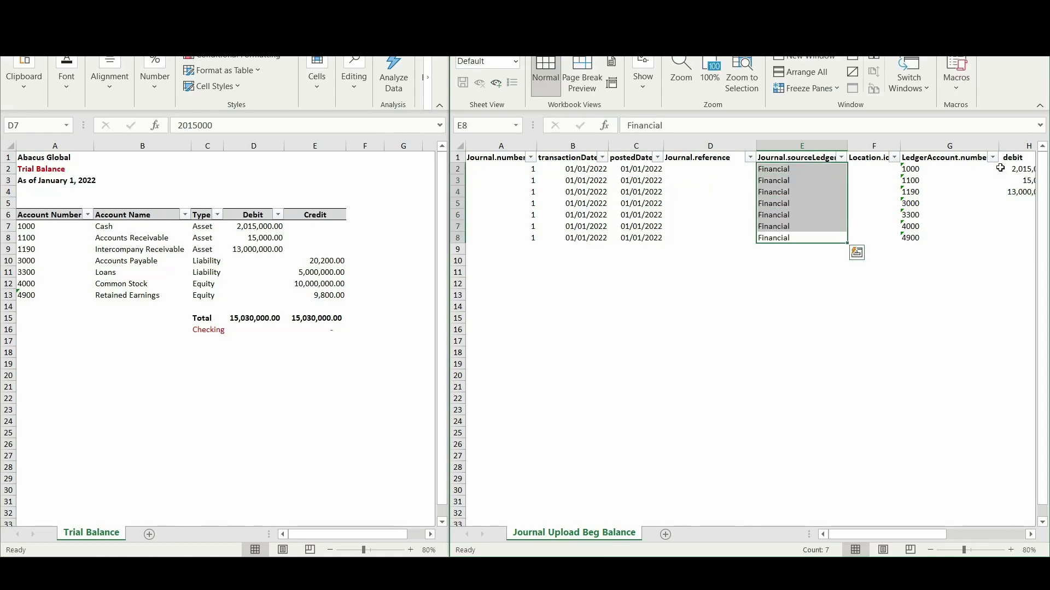
pyautogui.press('Down')
pyautogui.hotkey('ctrl', 'Up')
pyautogui.hotkey('ctrl', 'Up')
pyautogui.press('Down')
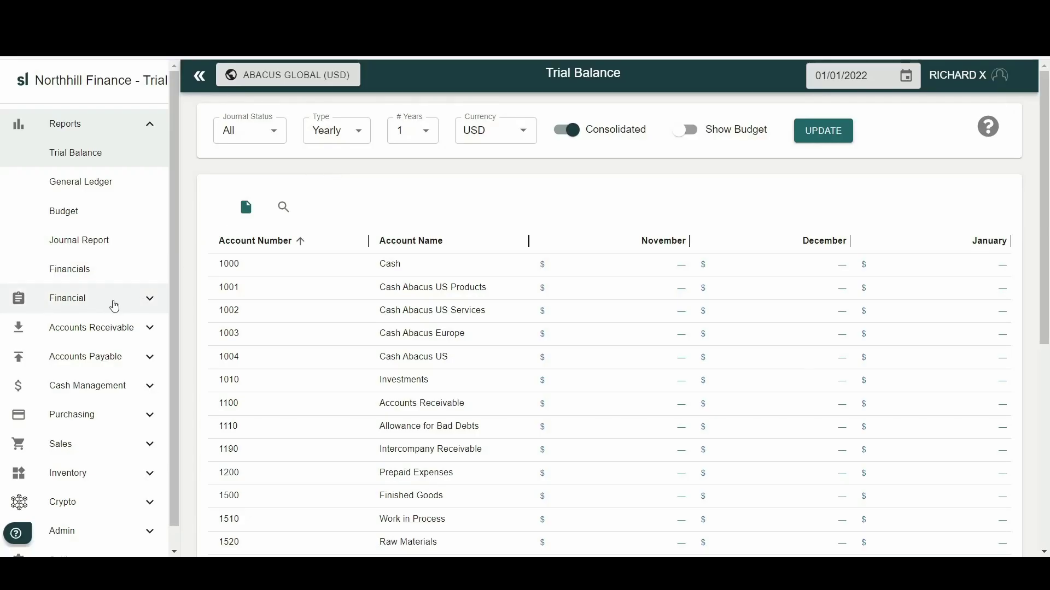
# Look up Abacus Global's location ID in SoftLedger's Financial > Locations list.
pyautogui.click(113, 304)
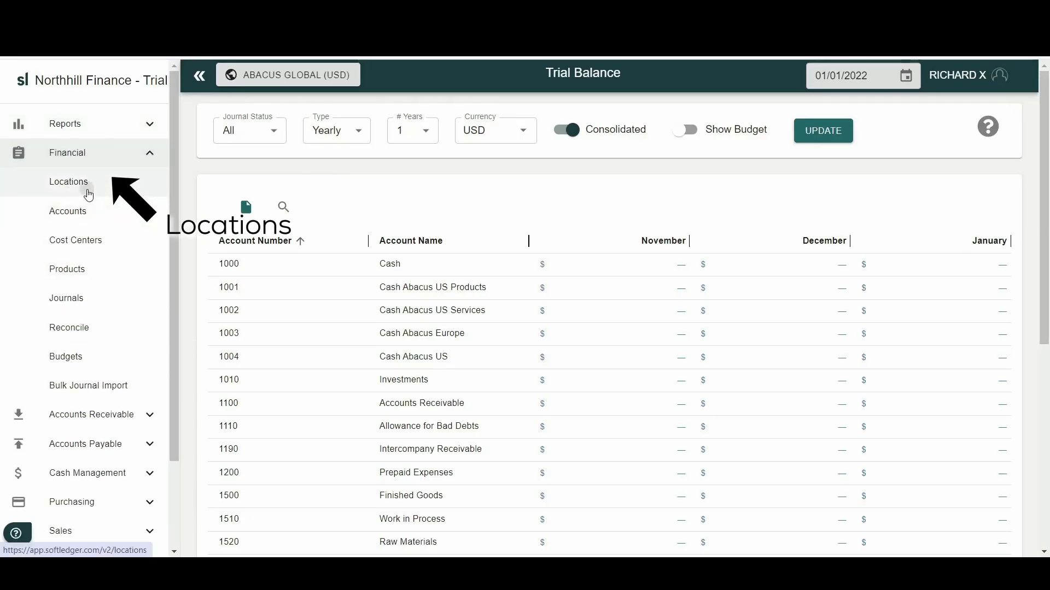
pyautogui.click(88, 194)
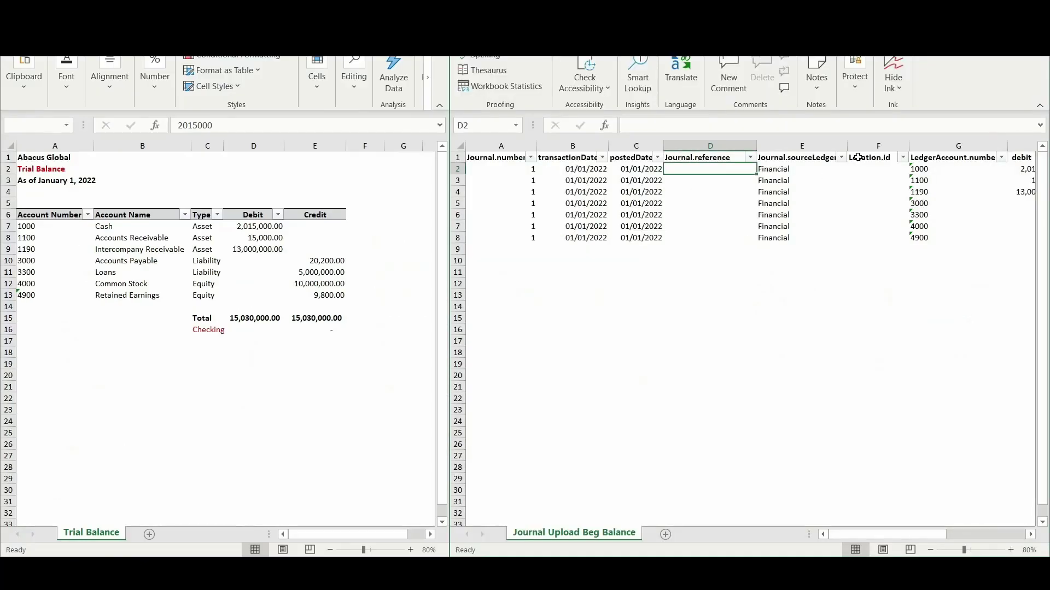
pyautogui.click(853, 178)
# Enter Location.id 0 in F2 and fill it down through F8.
pyautogui.click(853, 168)
pyautogui.write('0')
pyautogui.press('Return')
pyautogui.moveTo(880, 238); pyautogui.dragTo(852, 174)
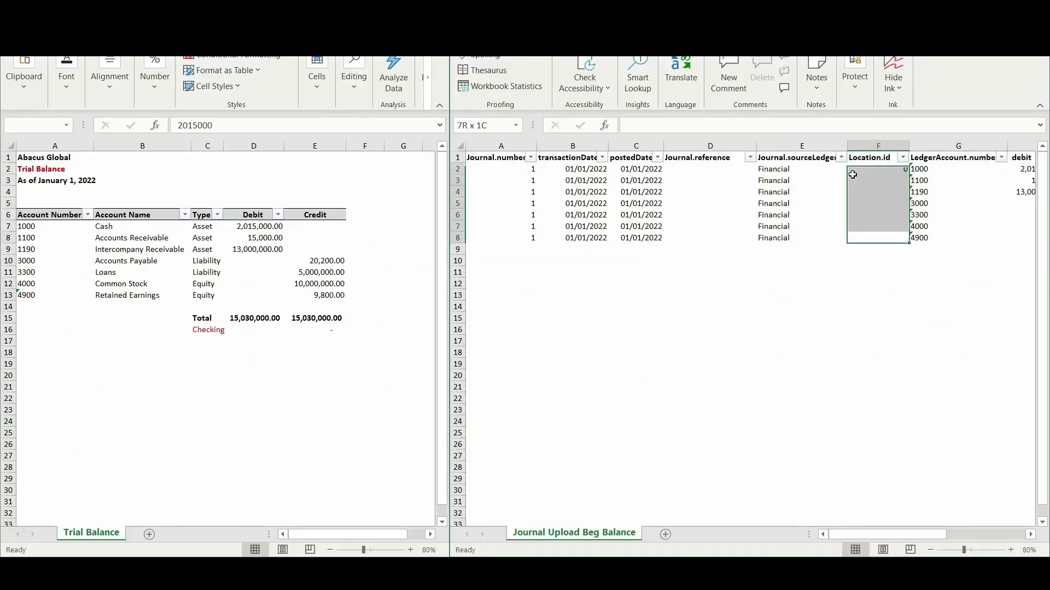
pyautogui.hotkey('ctrl', 'd')
# Fill 'Beginning Balance Entry' down reference column D2:D8 and paste it into description J2:J8.
pyautogui.press('Left')
pyautogui.press('Left')
pyautogui.hotkey('ctrl', 'Up')
pyautogui.press('Down')
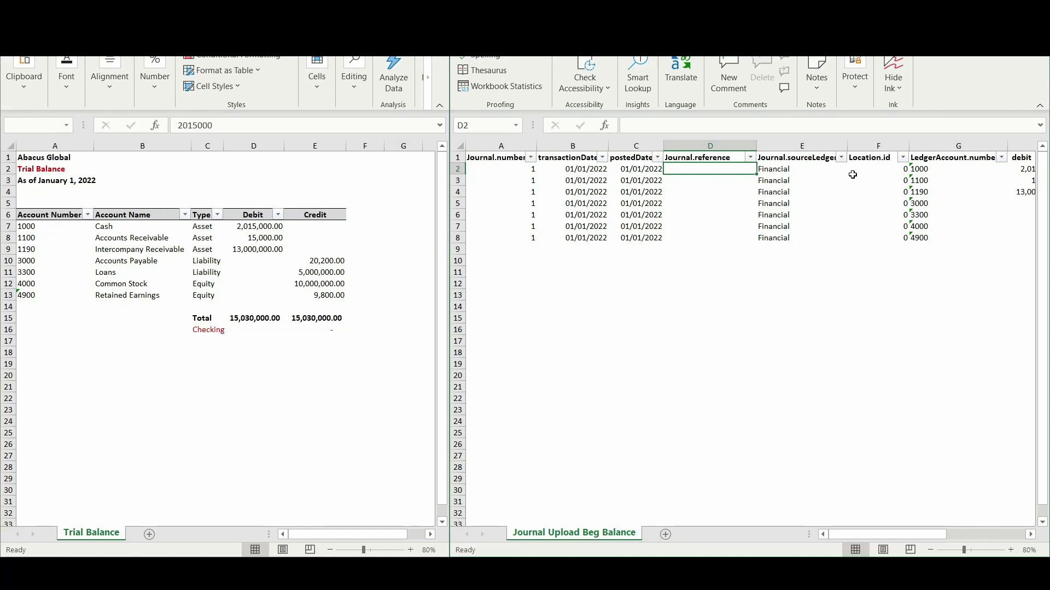
pyautogui.write('Beginning Balance Entry')
pyautogui.press('Return')
pyautogui.press('Right')
pyautogui.hotkey('ctrl', 'Down')
pyautogui.press('Left')
pyautogui.hotkey('ctrl', 'shift', 'Up')
pyautogui.hotkey('ctrl', 'd')
pyautogui.hotkey('ctrl', 'c')
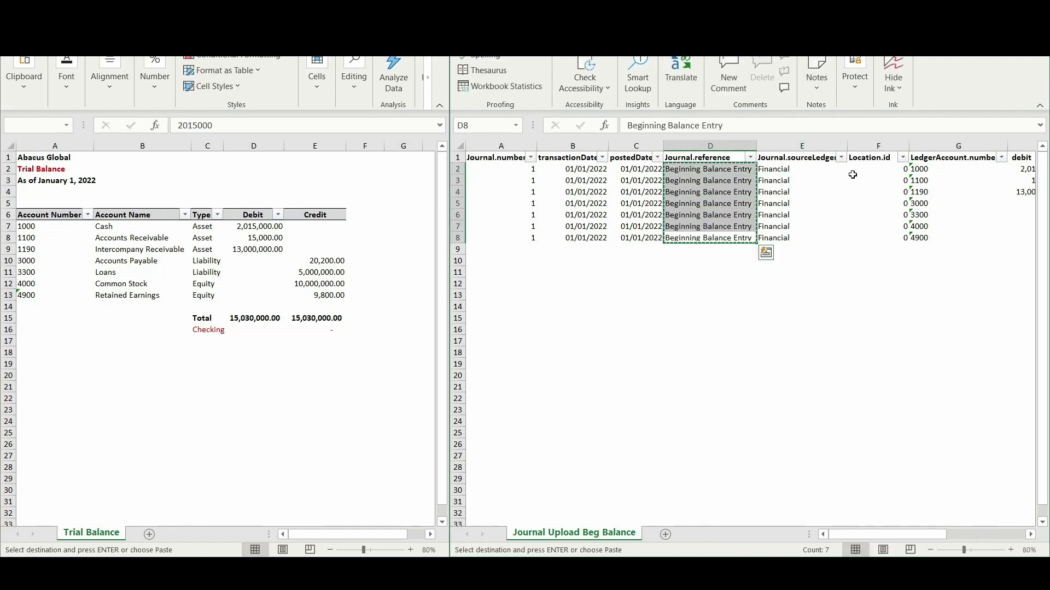
pyautogui.press('Right')
pyautogui.press('Right')
pyautogui.press('Right')
pyautogui.press('Right')
pyautogui.press('Right')
pyautogui.press('Right')
pyautogui.hotkey('ctrl', 'Up')
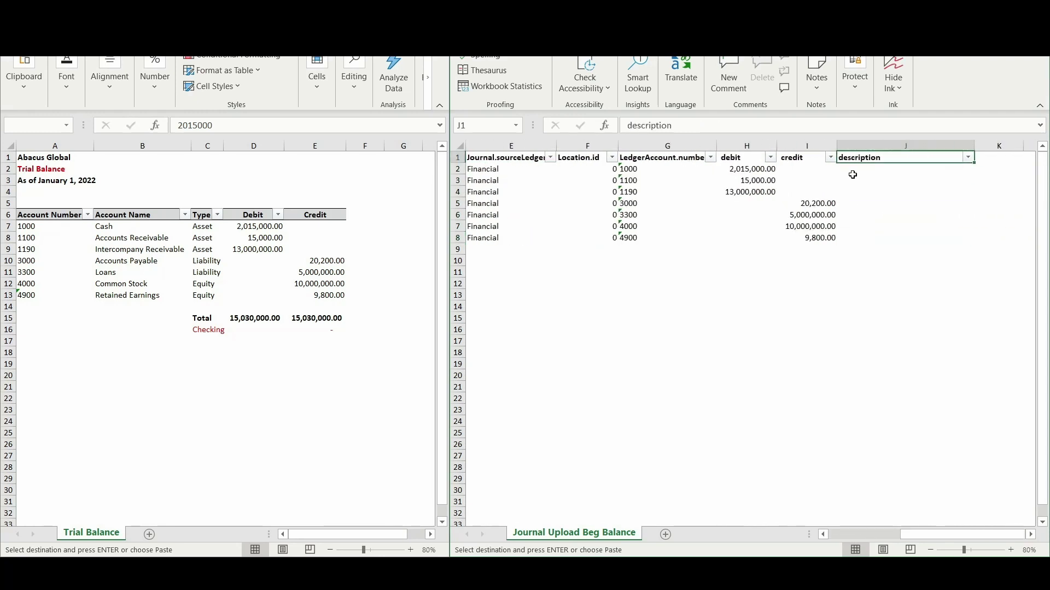
pyautogui.press('Down')
pyautogui.hotkey('ctrl', 'v')
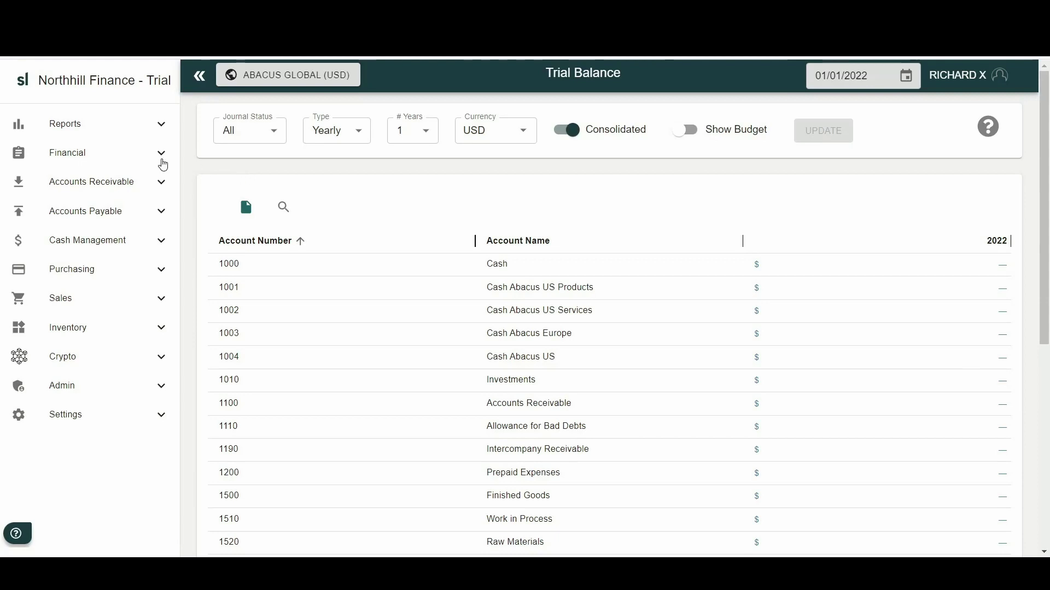
# Open Bulk Journal Import, keep the working date at 1 January 2022, and start an upload.
pyautogui.click(160, 156)
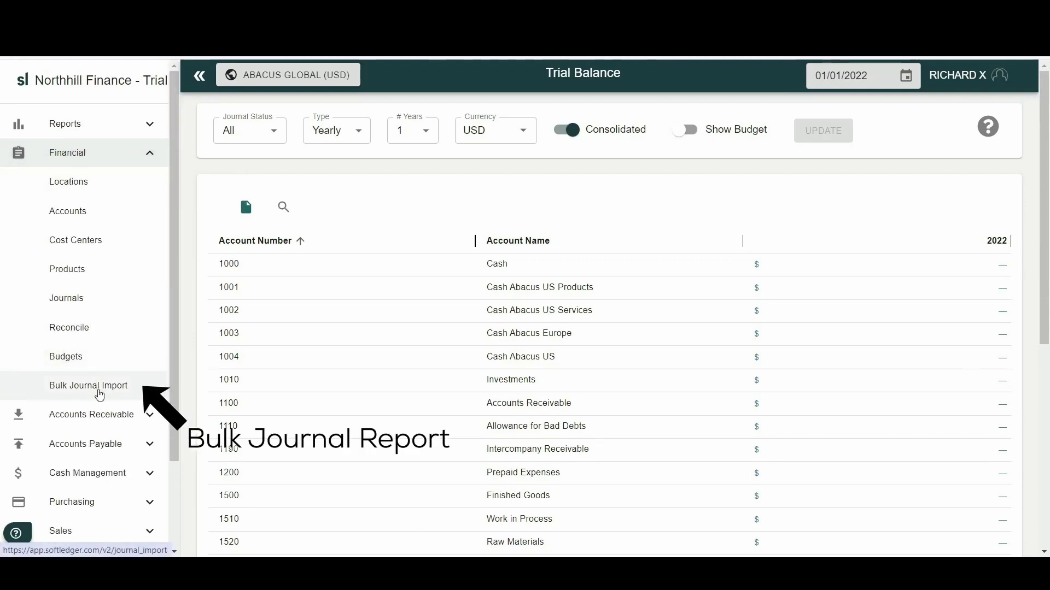
pyautogui.click(100, 385)
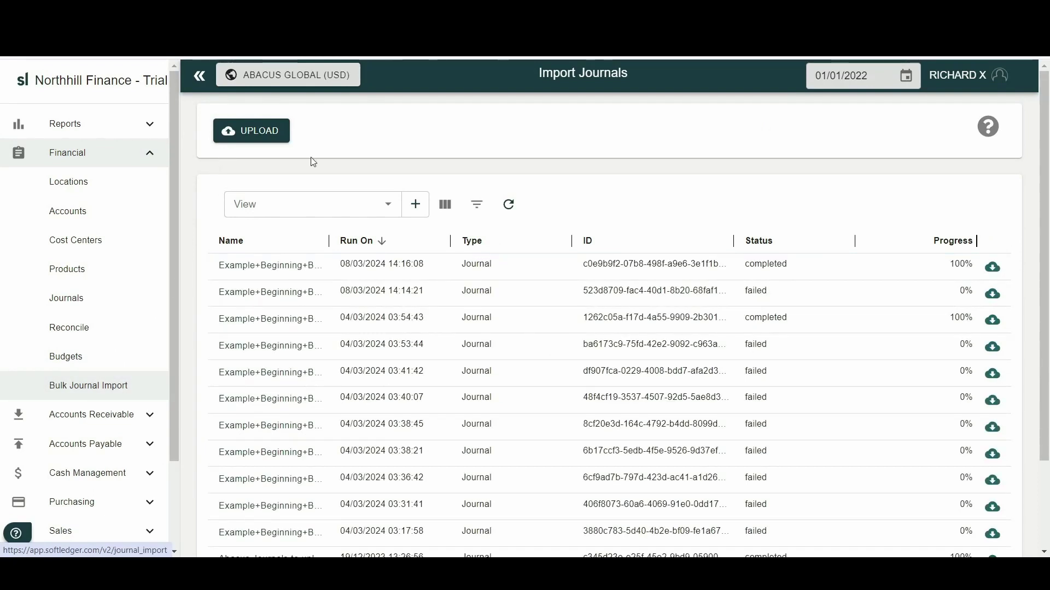
pyautogui.click(905, 79)
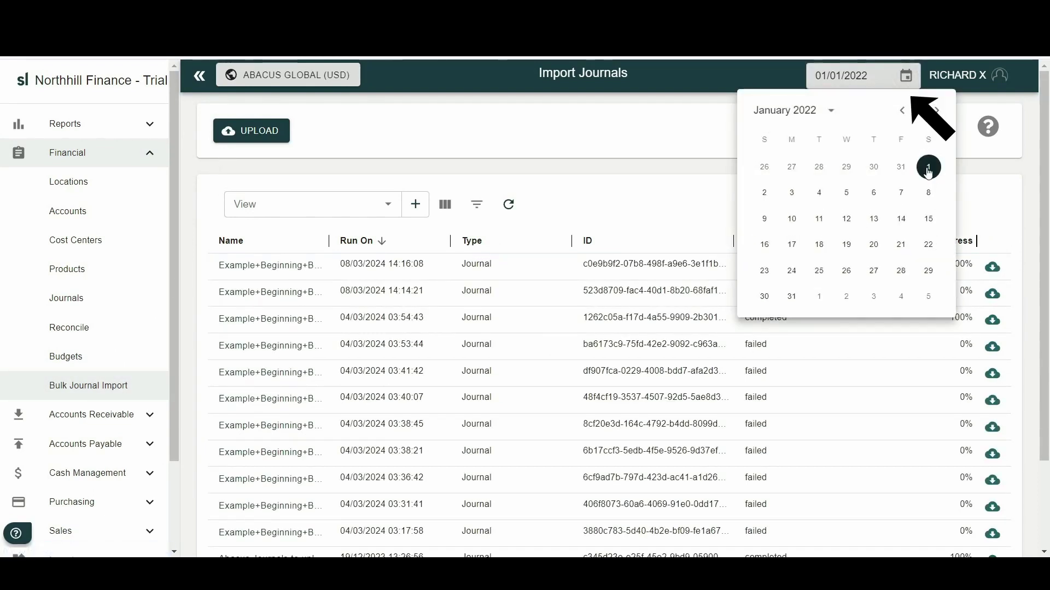
pyautogui.click(929, 167)
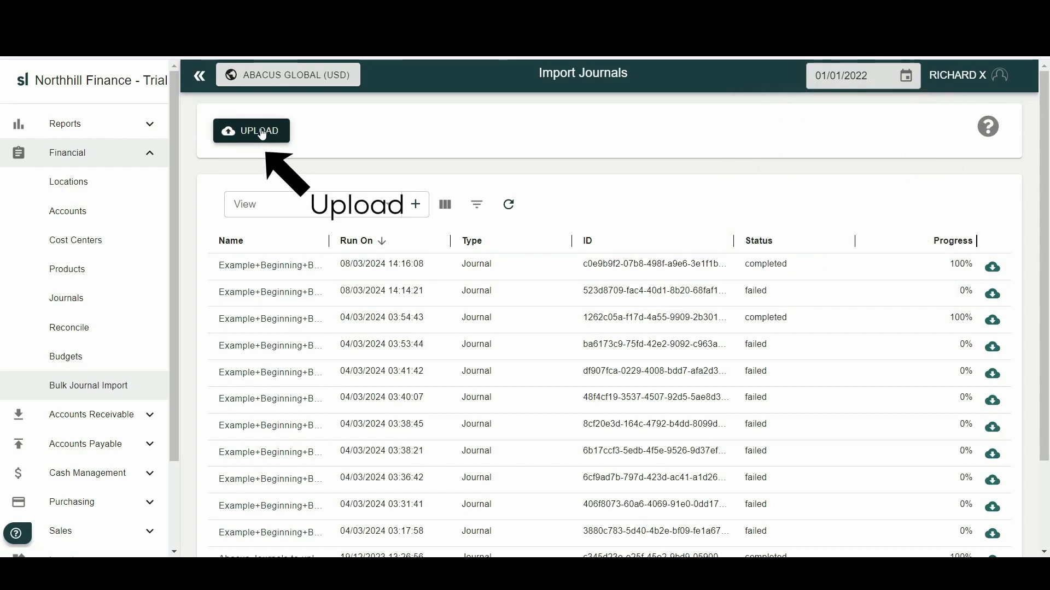
pyautogui.click(283, 135)
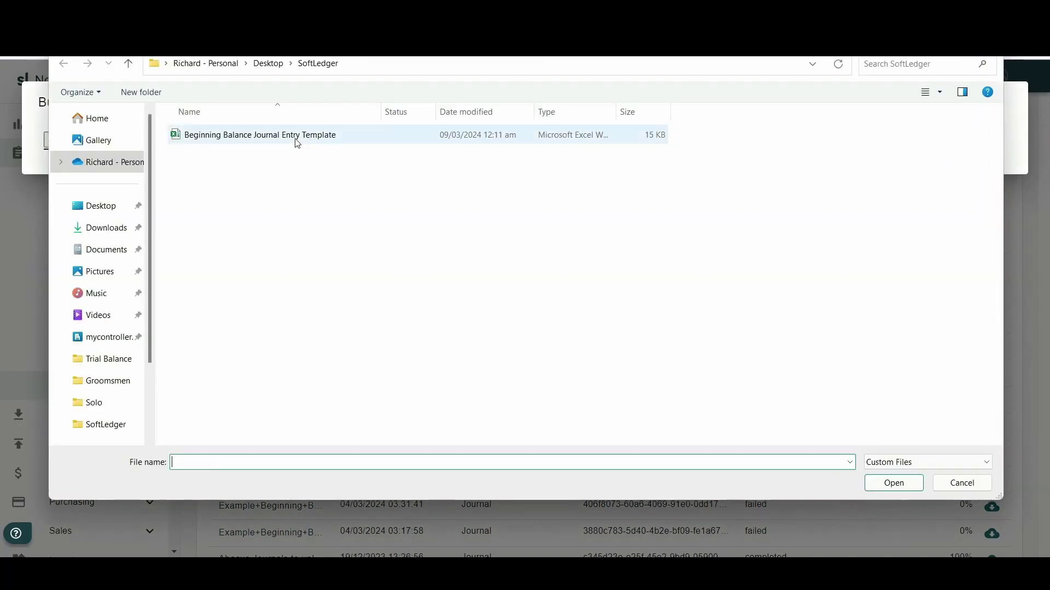
# Upload Beginning Balance Journal Entry Template.xlsx and close the dialog once the import completes.
pyautogui.doubleClick(293, 140)
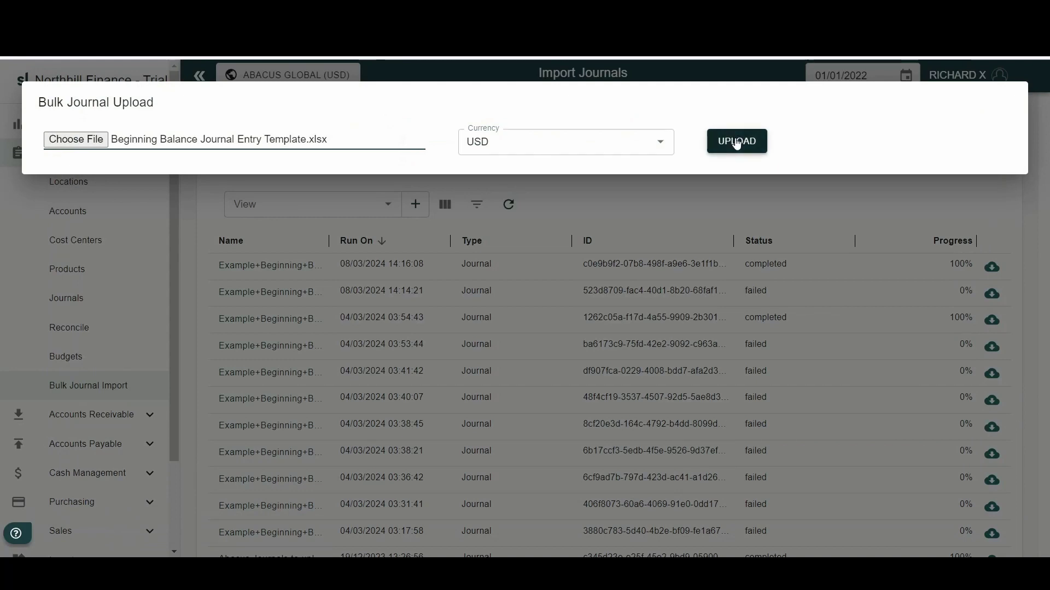
pyautogui.click(737, 142)
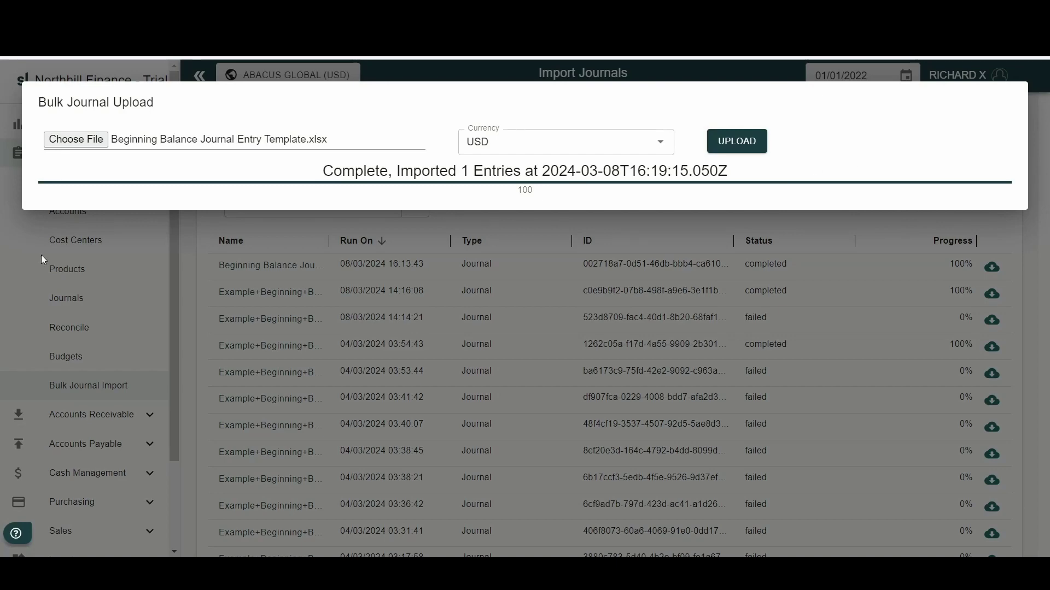
pyautogui.click(11, 241)
pyautogui.click(106, 157)
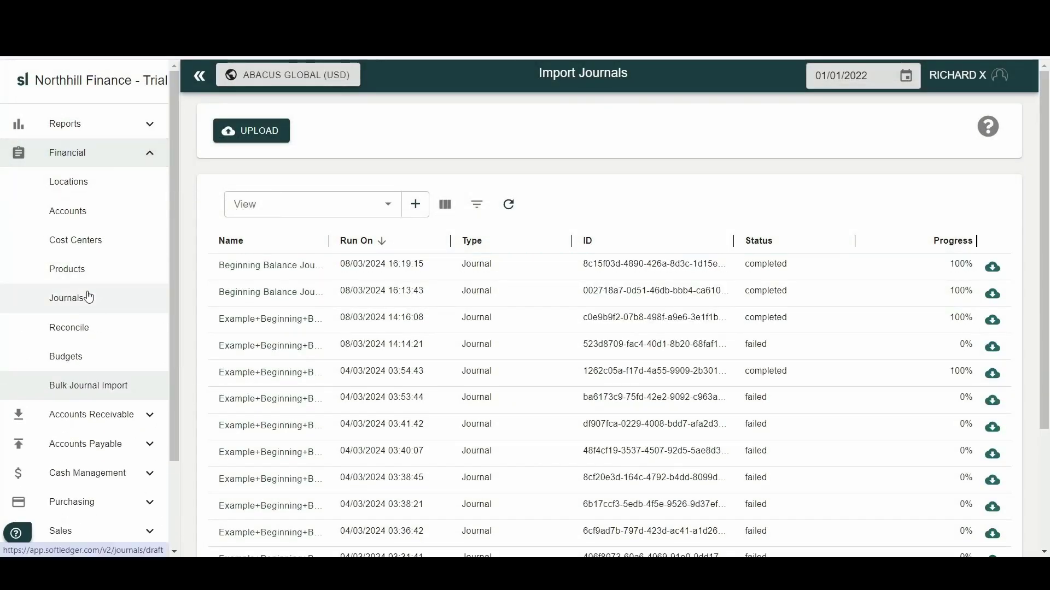
# In Journals, select the Beginning Balance draft dated 01/01/2022, post it and confirm.
pyautogui.click(89, 297)
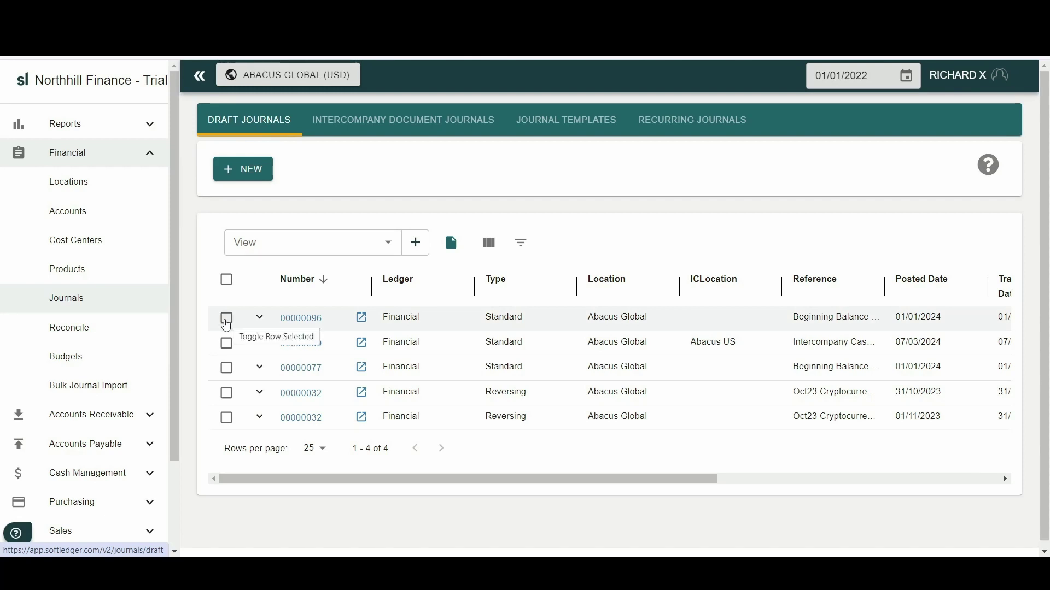
pyautogui.click(226, 318)
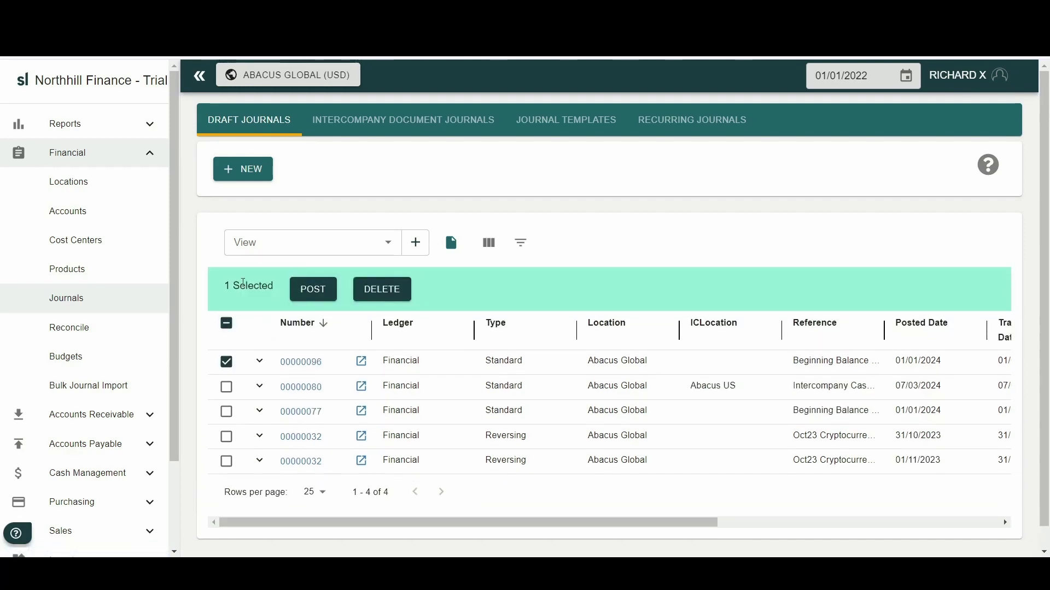
pyautogui.click(311, 291)
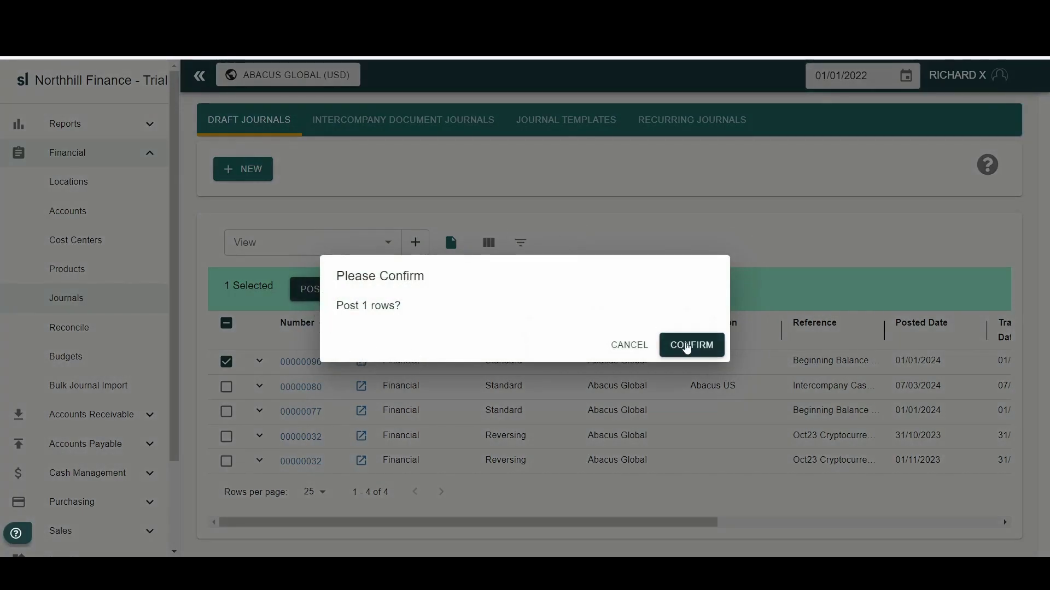
pyautogui.click(692, 346)
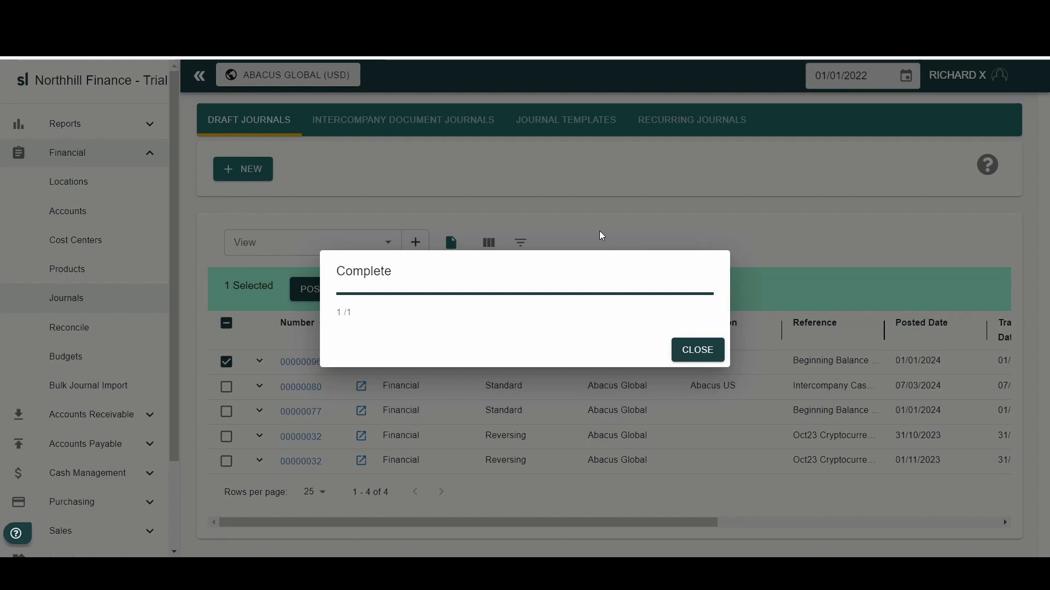
pyautogui.click(599, 231)
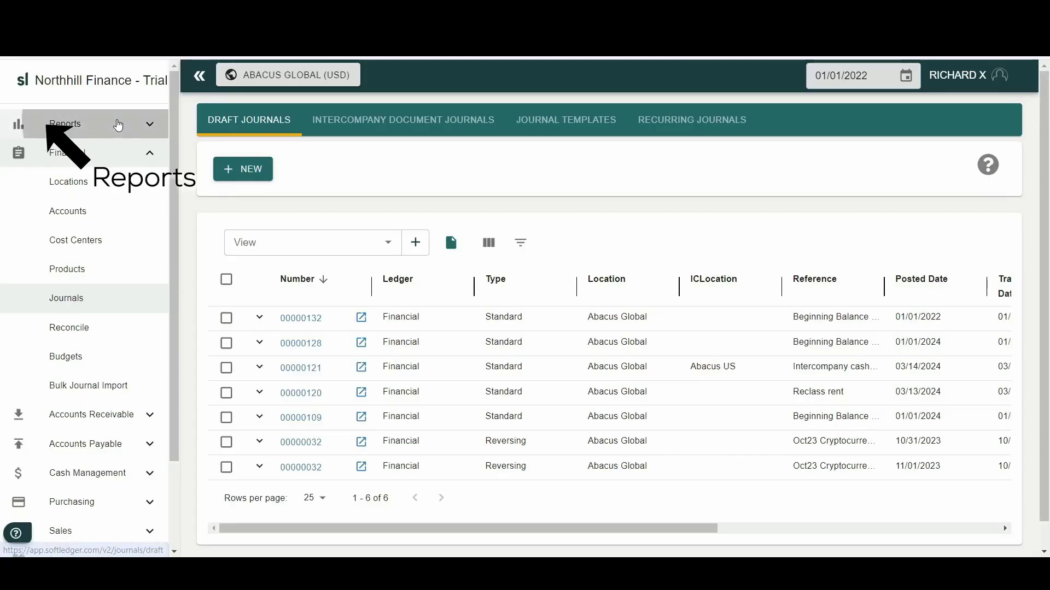
# Open the Trial Balance report and page forward to rows 26–50 of 86 (accounts 4100–685000).
pyautogui.click(117, 124)
pyautogui.click(94, 155)
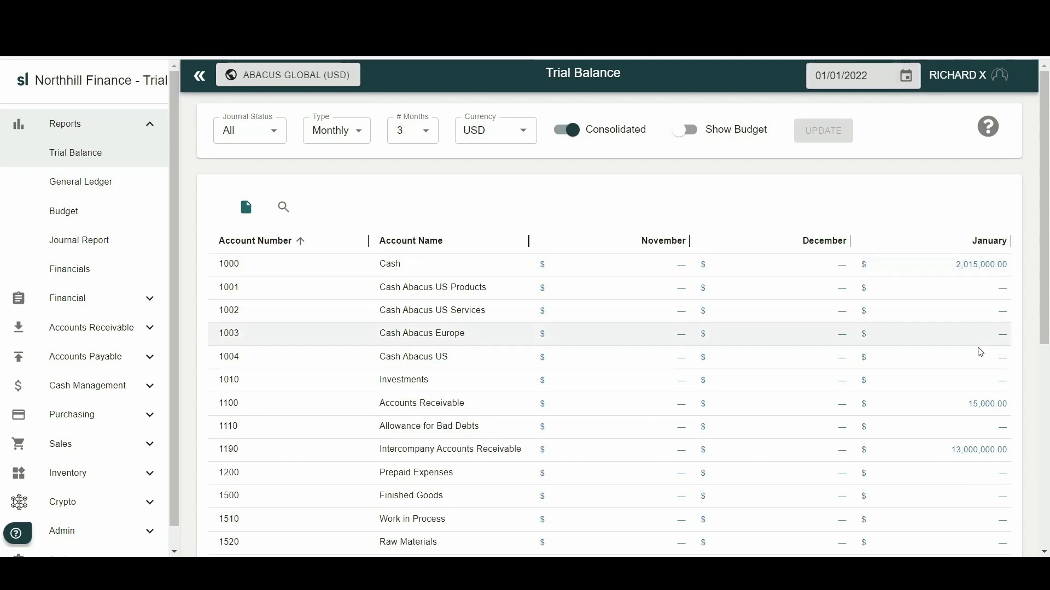
pyautogui.scroll(-1, 987, 399)
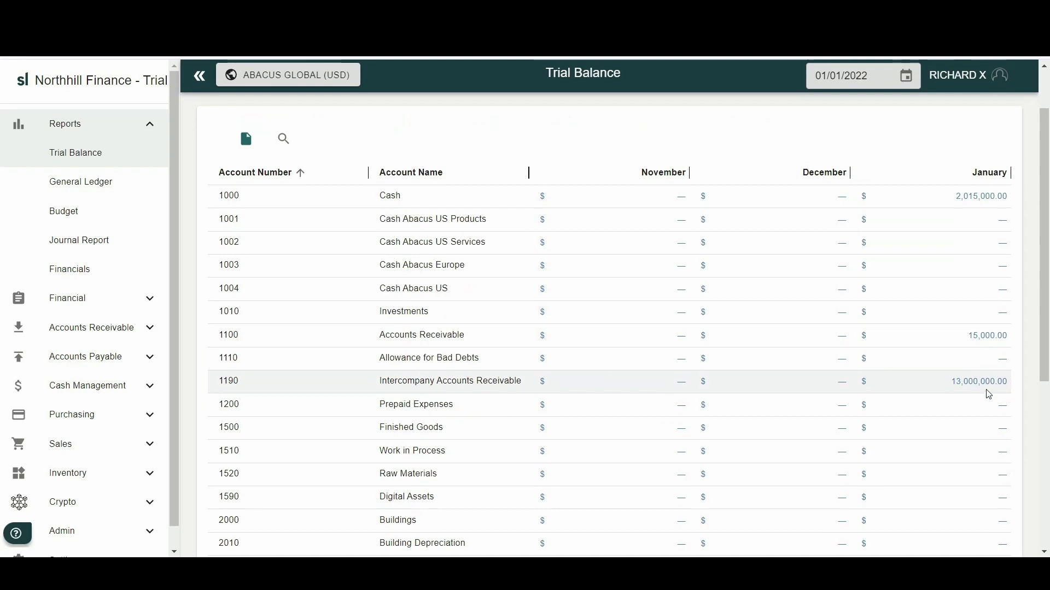
pyautogui.scroll(-5, 988, 394)
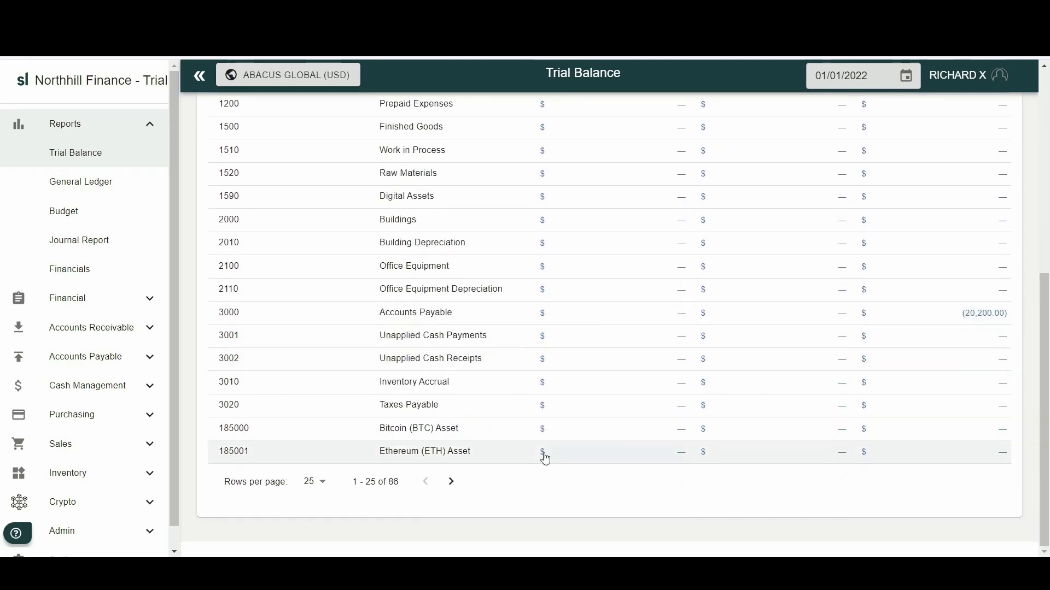
pyautogui.click(451, 481)
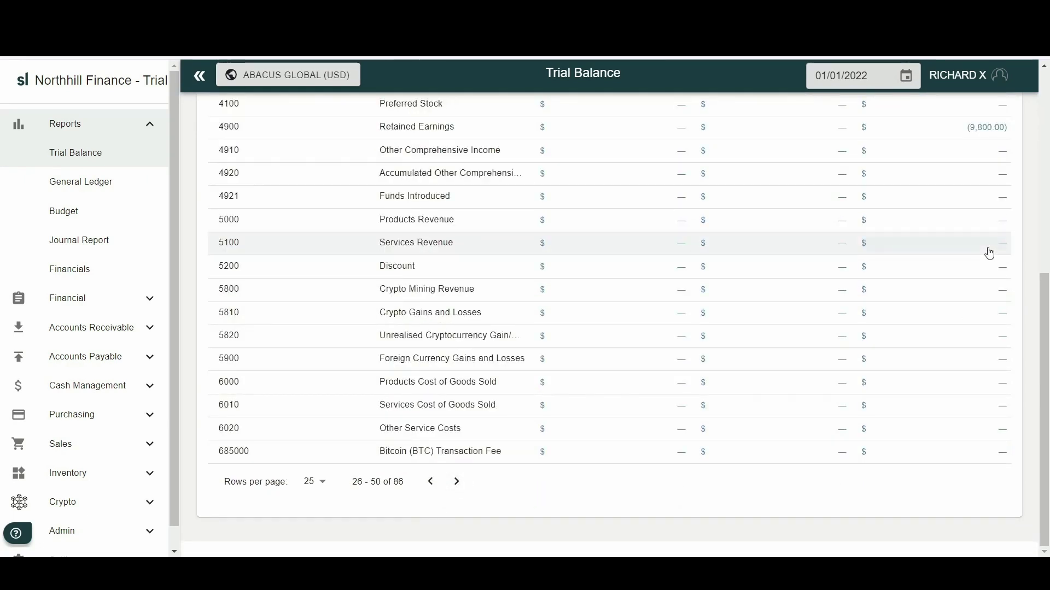
pyautogui.scroll(5, 989, 250)
pyautogui.scroll(-1, 985, 394)
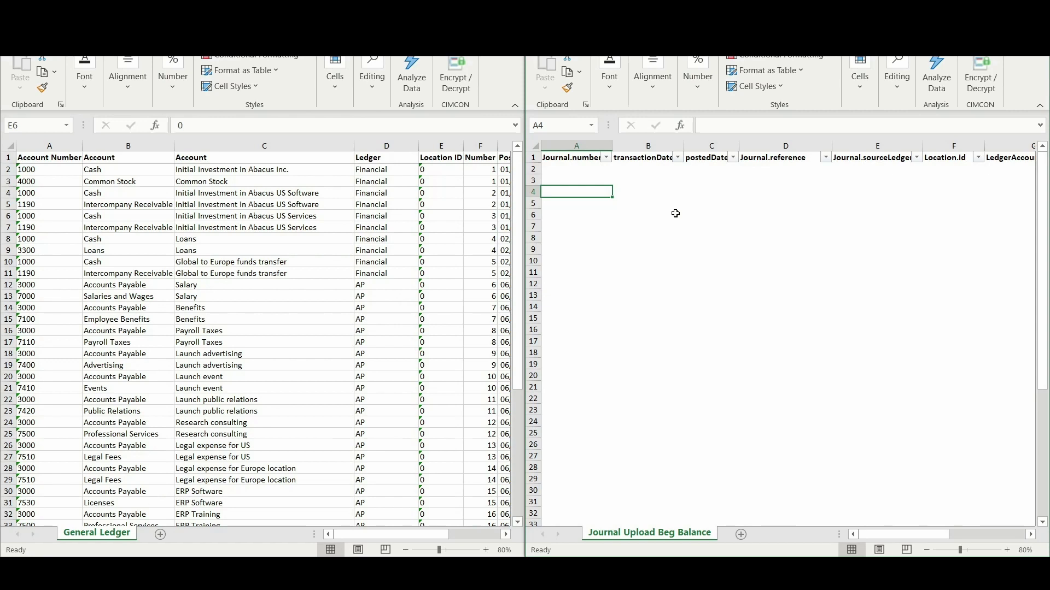
# Sort the General Ledger transactions by the Number column, smallest to largest.
pyautogui.click(429, 192)
pyautogui.click(439, 181)
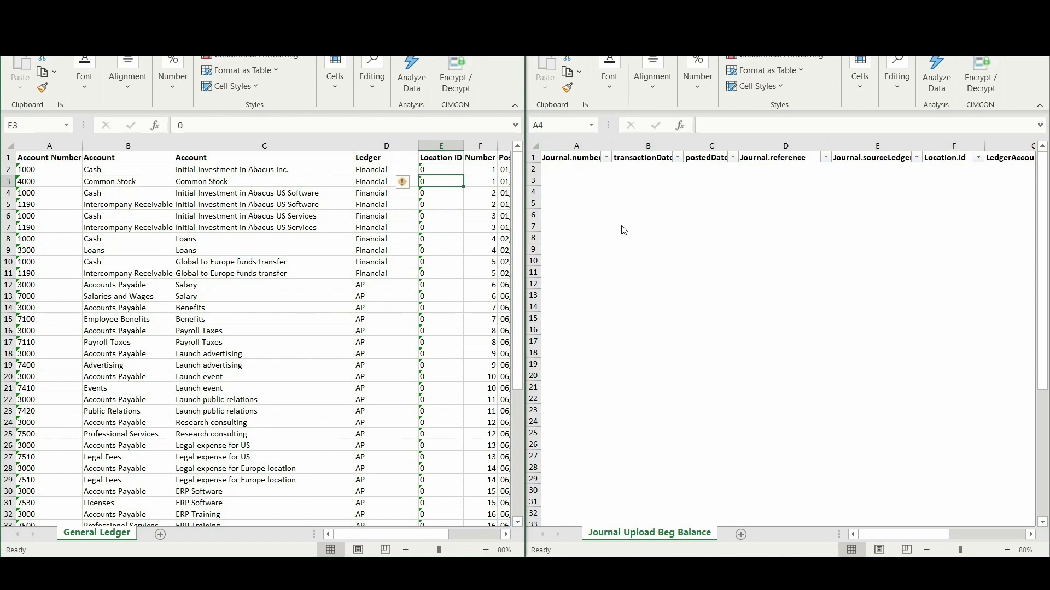
pyautogui.click(579, 181)
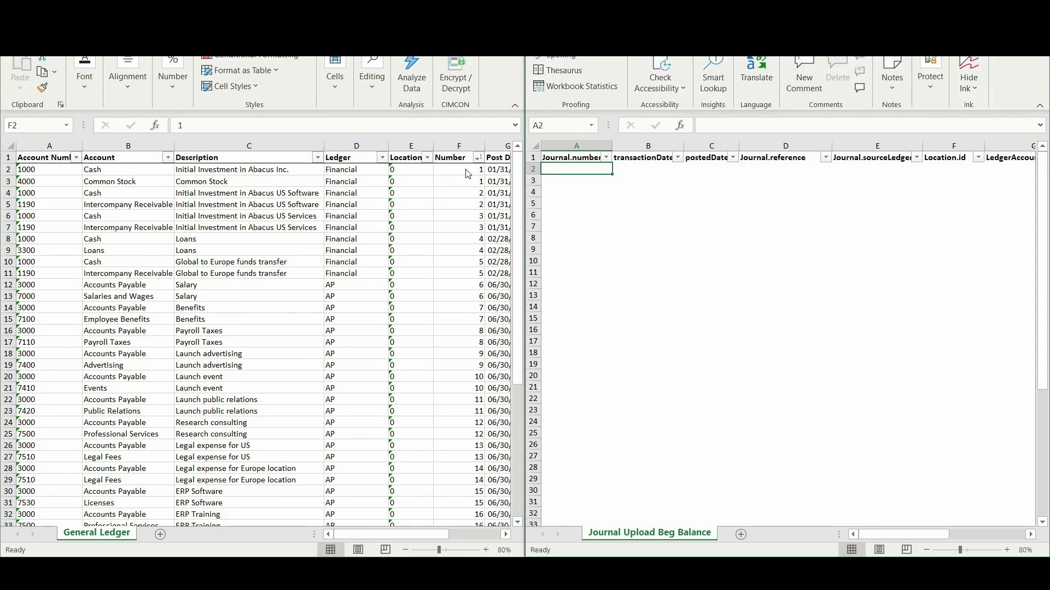
pyautogui.click(458, 172)
pyautogui.press('Up')
pyautogui.hotkey('alt', 'Down')
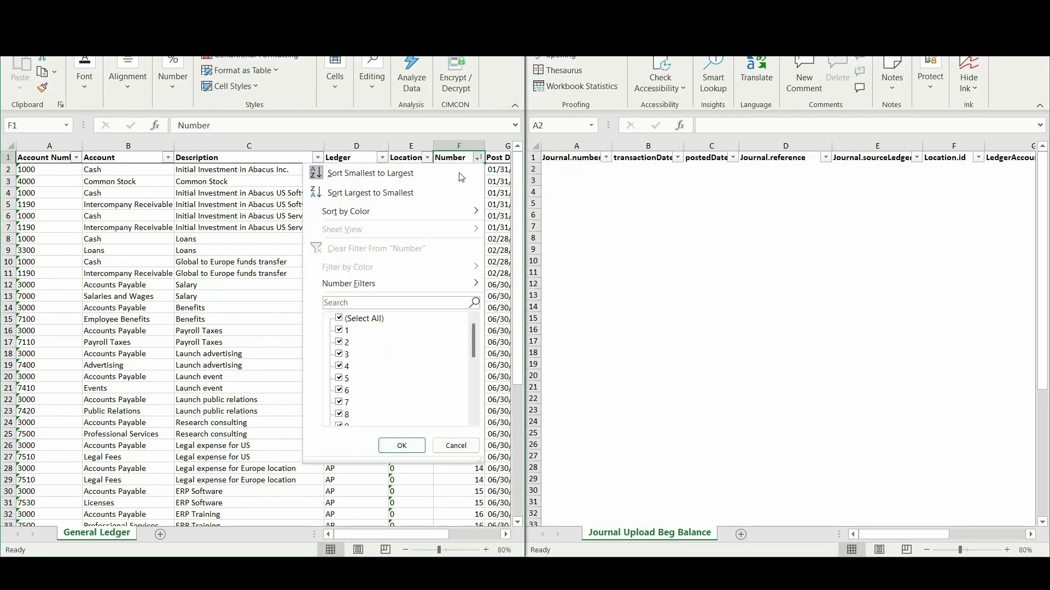
pyautogui.click(432, 178)
# Copy all the Number values from F2 down for the upload template.
pyautogui.click(462, 171)
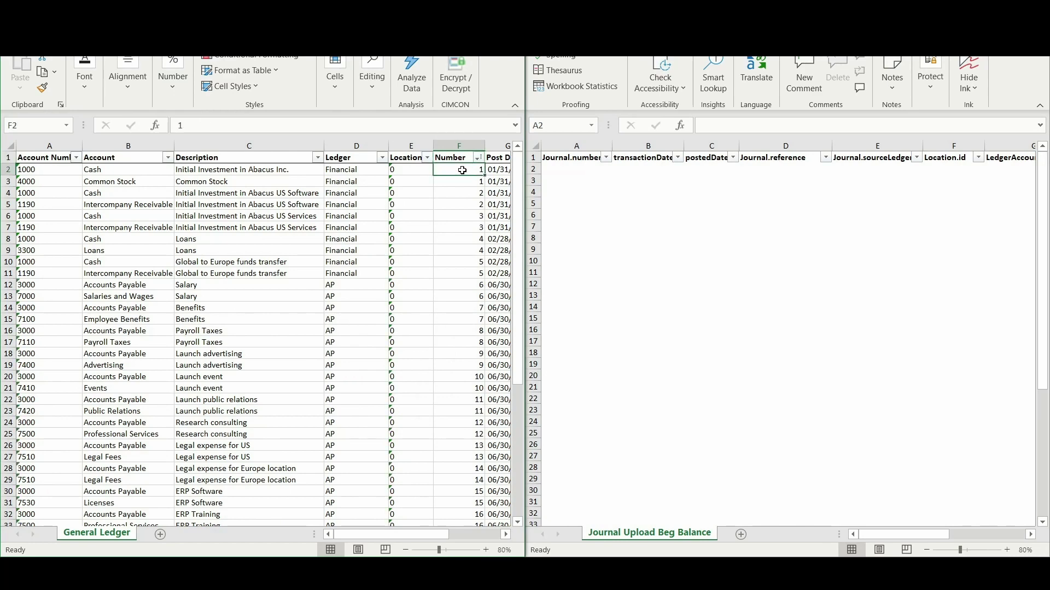
pyautogui.hotkey('ctrl', 'shift', 'Down')
pyautogui.hotkey('ctrl', 'c')
pyautogui.hotkey('ctrl', 'Up')
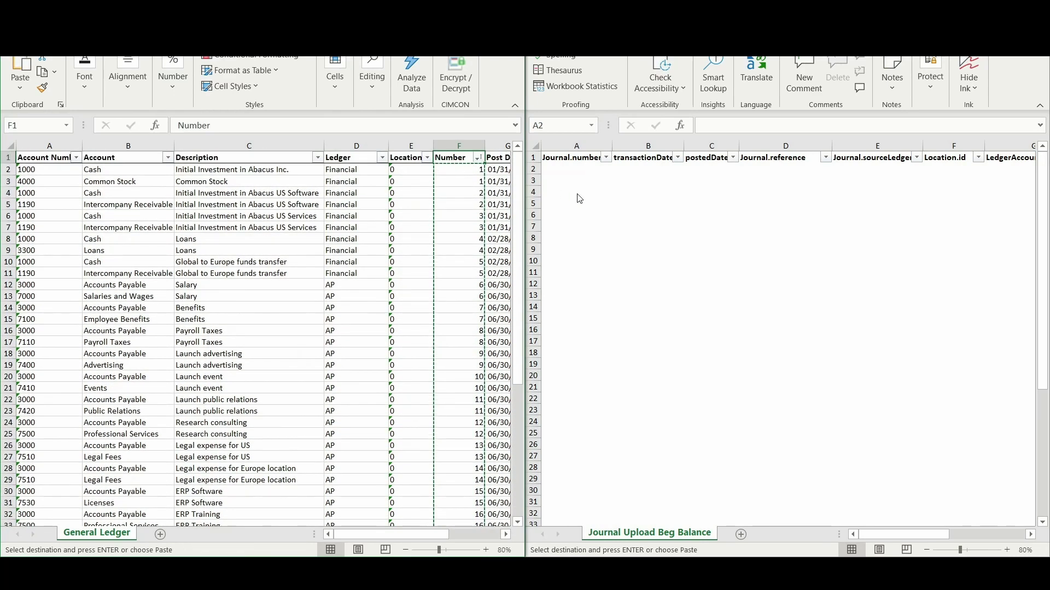
# Paste the Numbers into Journal.number and the Post Dates into transactionDate and postedDate.
pyautogui.click(572, 167)
pyautogui.hotkey('ctrl', 'v')
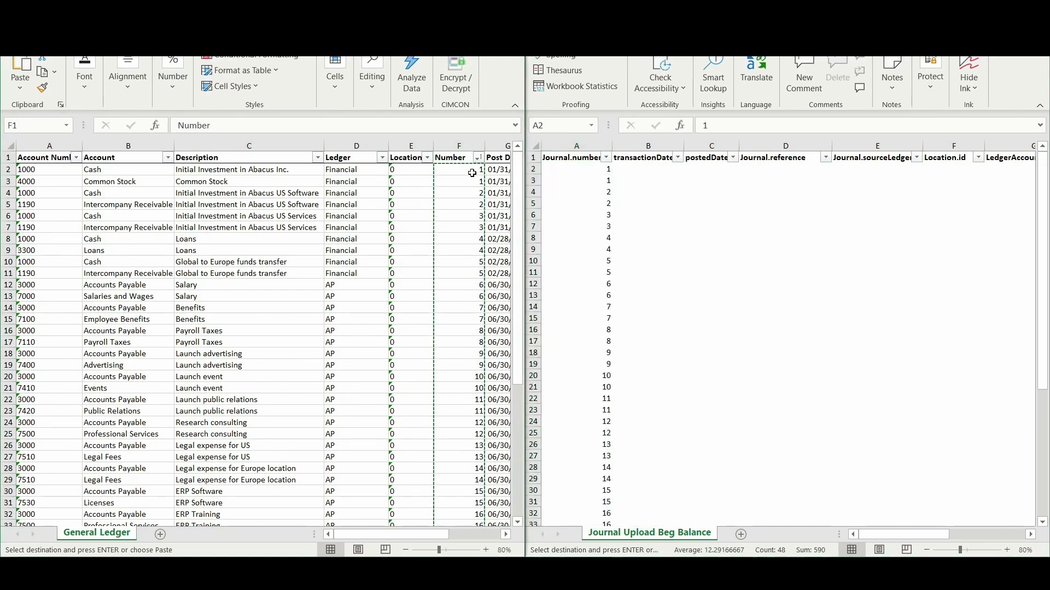
pyautogui.hotkey('alt', 'Tab')
pyautogui.press('Right')
pyautogui.press('Down')
pyautogui.hotkey('ctrl', 'shift', 'Down')
pyautogui.hotkey('ctrl', 'c')
pyautogui.hotkey('ctrl', 'Up')
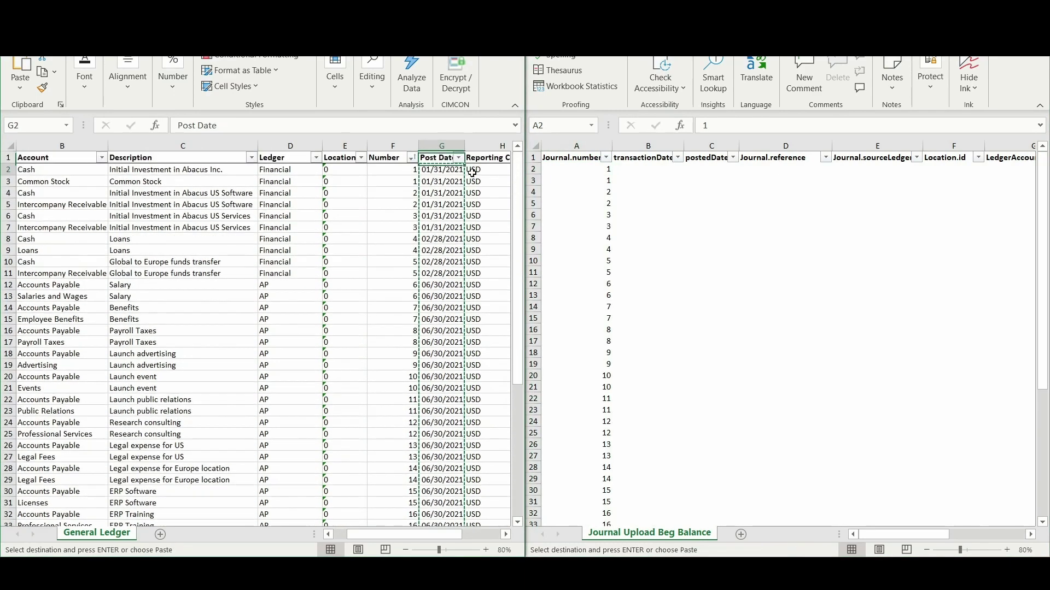
pyautogui.click(652, 170)
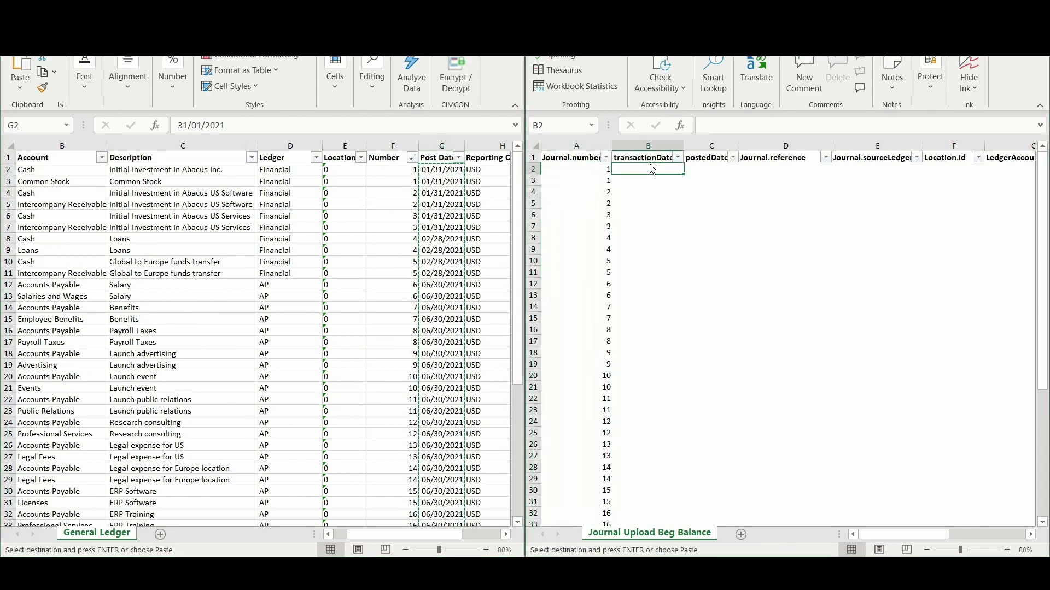
pyautogui.hotkey('ctrl', 'v')
pyautogui.press('Right')
pyautogui.hotkey('ctrl', 'v')
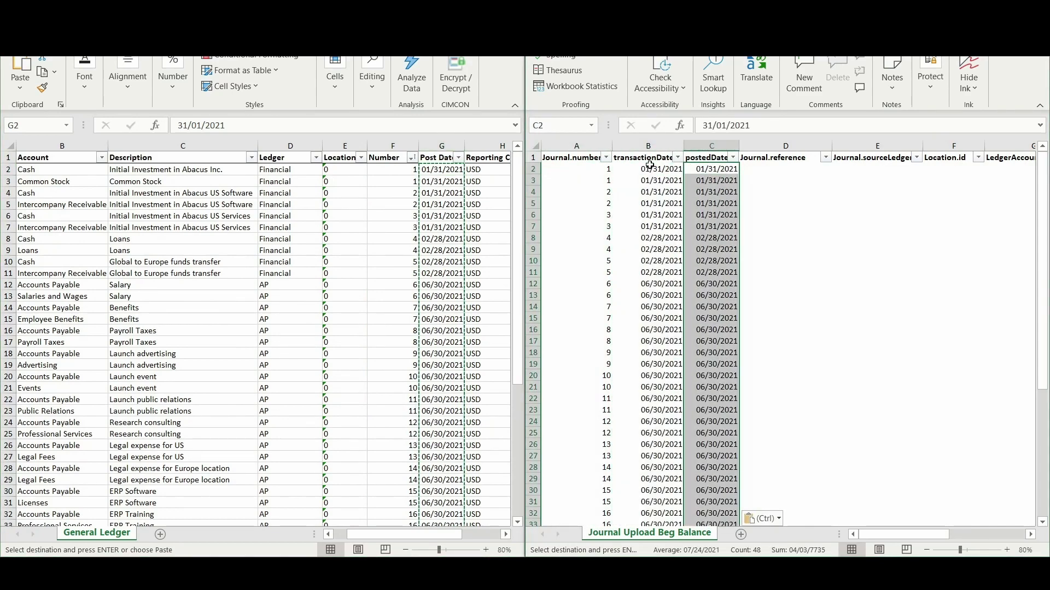
# Copy the General Ledger Ledger values into the template's Journal.sourceLedger column.
pyautogui.press('Right')
pyautogui.press('Right')
pyautogui.press('Up')
pyautogui.press('Down')
pyautogui.press('Escape')
pyautogui.press('Down')
pyautogui.press('Up')
pyautogui.click(290, 167)
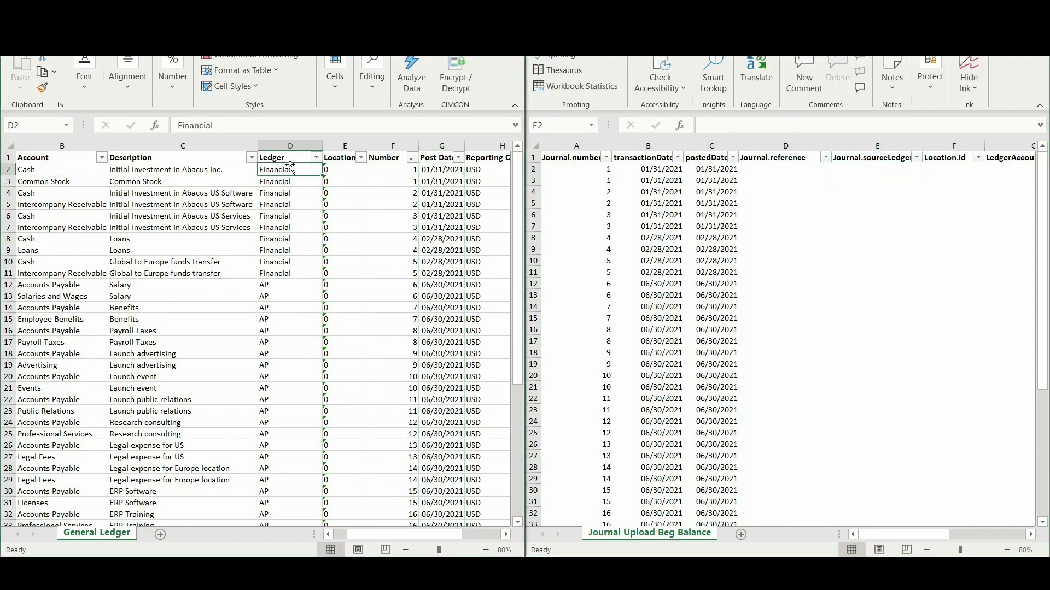
pyautogui.hotkey('ctrl', 'shift', 'Down')
pyautogui.hotkey('ctrl', 'c')
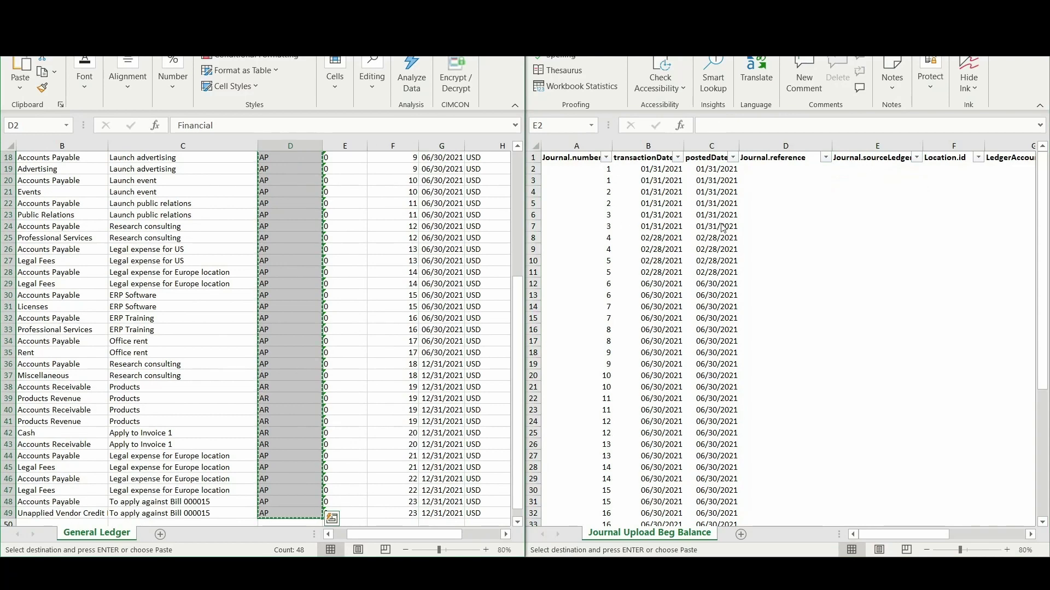
pyautogui.click(862, 167)
pyautogui.hotkey('ctrl', 'v')
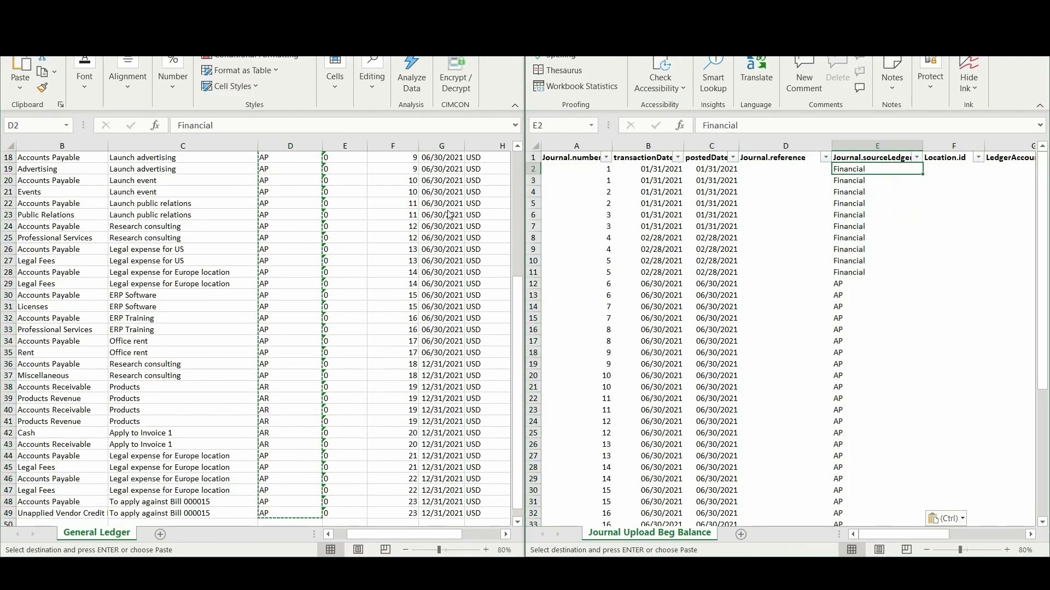
# Copy the Account Number values into the template's LedgerAccount.number column.
pyautogui.click(430, 213)
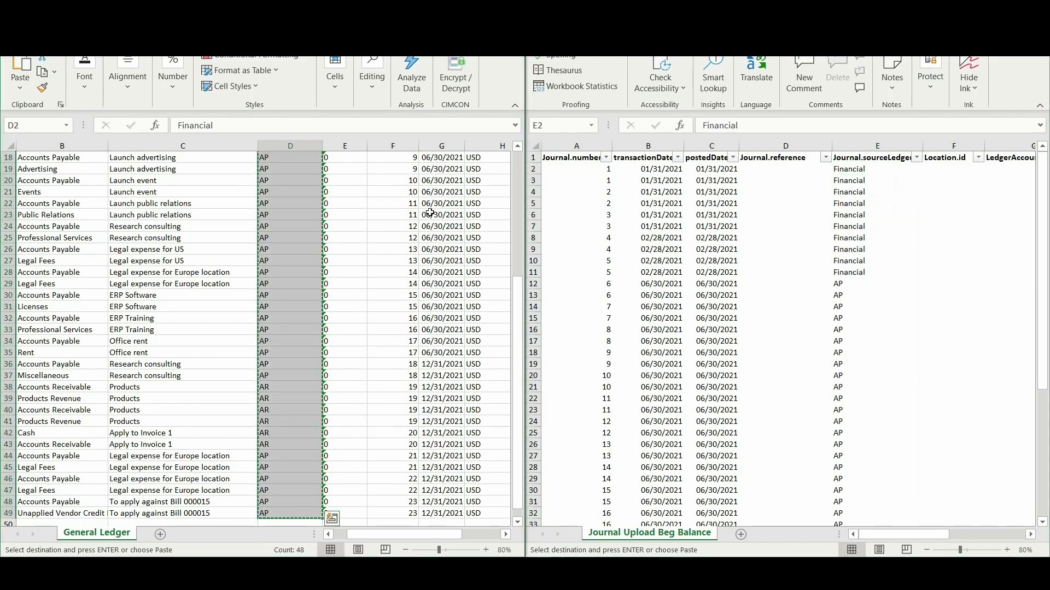
pyautogui.hotkey('shift', 'BackSpace')
pyautogui.press('Right')
pyautogui.press('Left')
pyautogui.hotkey('ctrl', 'Left')
pyautogui.hotkey('ctrl', 'shift', 'Down')
pyautogui.hotkey('ctrl', 'c')
pyautogui.click(980, 171)
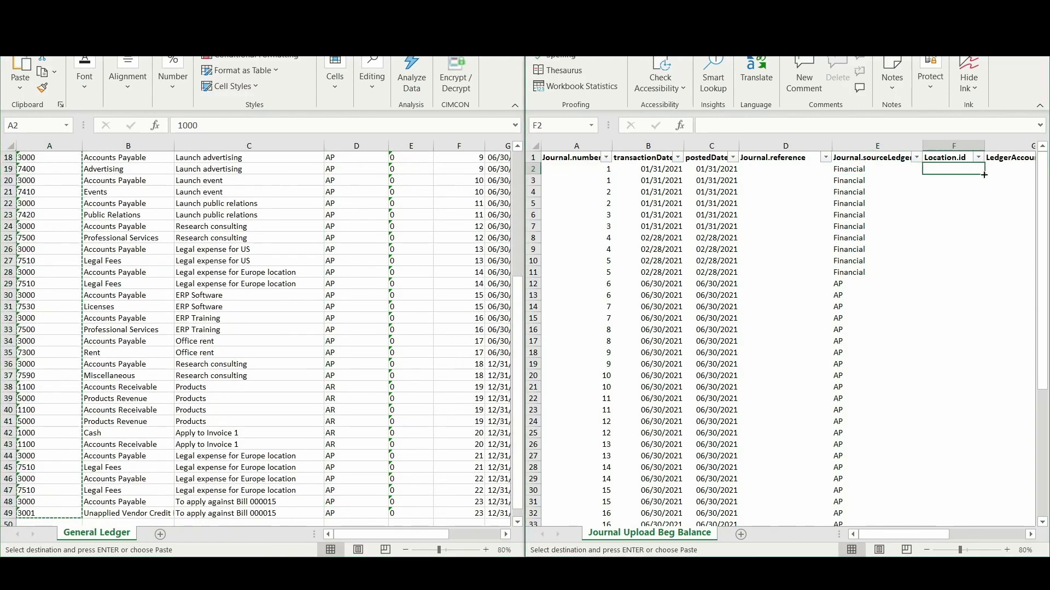
pyautogui.click(984, 175)
pyautogui.hotkey('ctrl', 'v')
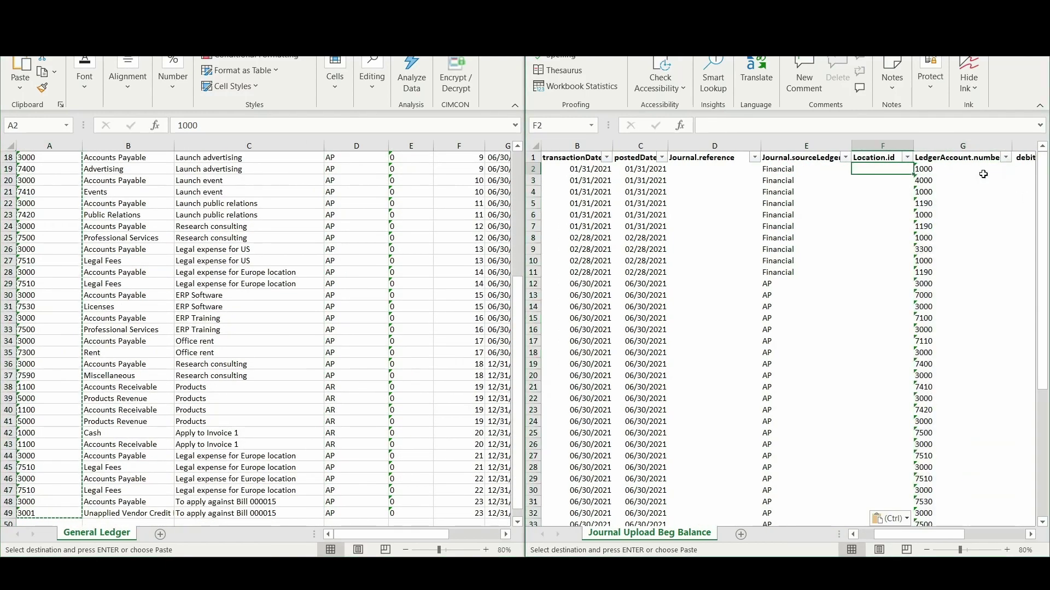
# Copy the Debit and Credit amounts into the template's debit and credit columns.
pyautogui.click(49, 146)
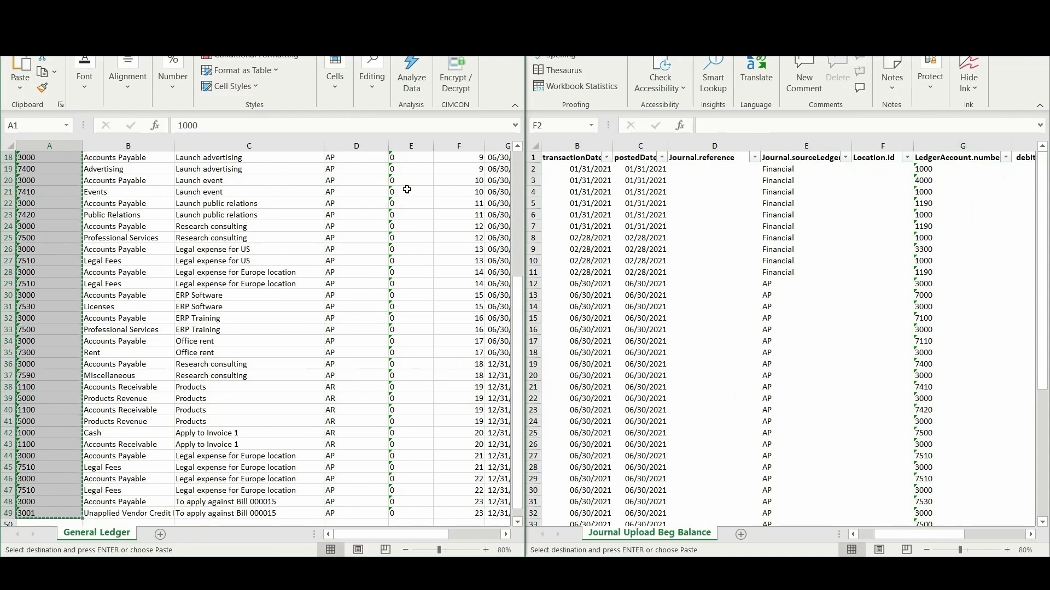
pyautogui.press('Down')
pyautogui.press('Right')
pyautogui.press('Right')
pyautogui.press('Right')
pyautogui.press('Right')
pyautogui.press('Right')
pyautogui.press('Right')
pyautogui.press('Right')
pyautogui.press('Right')
pyautogui.press('Right')
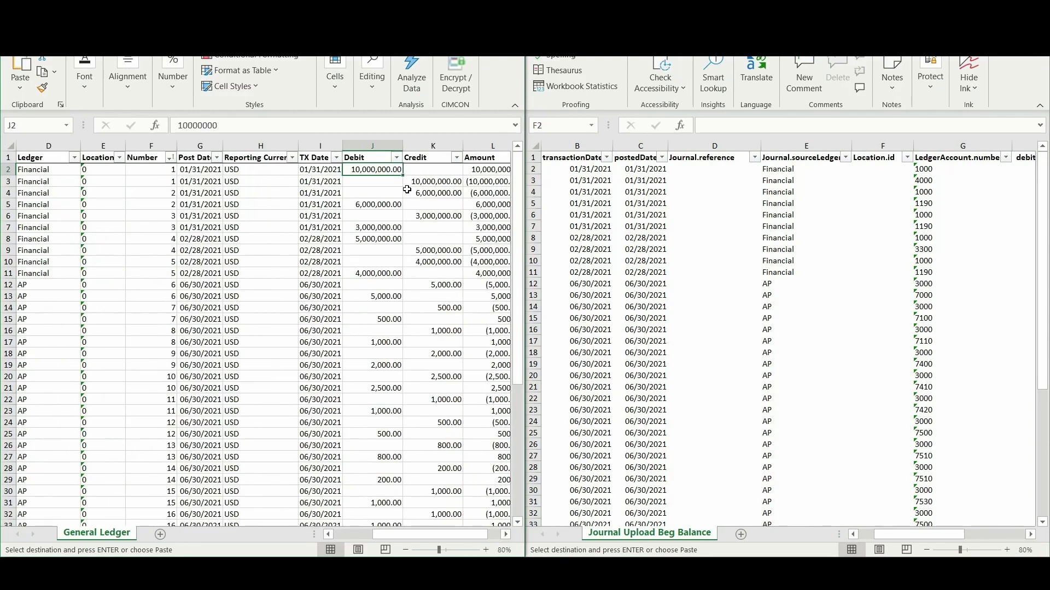
pyautogui.hotkey('shift', 'Right')
pyautogui.hotkey('shift', 'Down')
pyautogui.hotkey('shift', 'Down')
pyautogui.hotkey('shift', 'Down')
pyautogui.hotkey('shift', 'Down')
pyautogui.hotkey('shift', 'Down')
pyautogui.hotkey('shift', 'Down')
pyautogui.hotkey('shift', 'Down')
pyautogui.hotkey('shift', 'Down')
pyautogui.hotkey('shift', 'Down')
pyautogui.hotkey('shift', 'Down')
pyautogui.hotkey('shift', 'Down')
pyautogui.hotkey('shift', 'Down')
pyautogui.hotkey('shift', 'Down')
pyautogui.hotkey('shift', 'Down')
pyautogui.hotkey('shift', 'Down')
pyautogui.hotkey('shift', 'Down')
pyautogui.hotkey('shift', 'Down')
pyautogui.hotkey('shift', 'Down')
pyautogui.hotkey('shift', 'Down')
pyautogui.hotkey('shift', 'Down')
pyautogui.hotkey('ctrl', 'shift', 'Down')
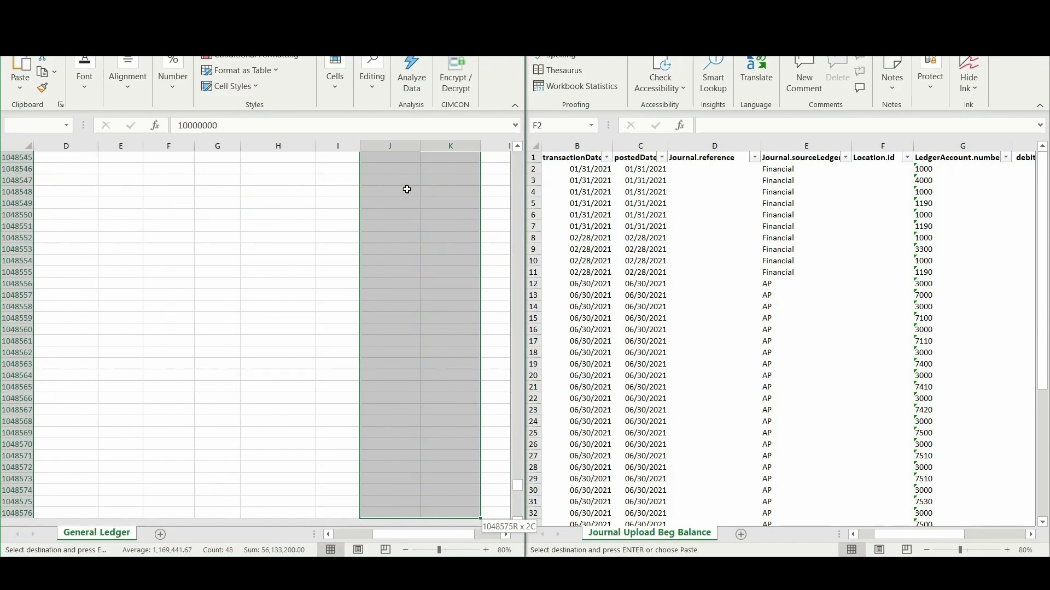
pyautogui.hotkey('ctrl', 'shift', 'Up')
pyautogui.hotkey('ctrl', 'c')
pyautogui.click(968, 169)
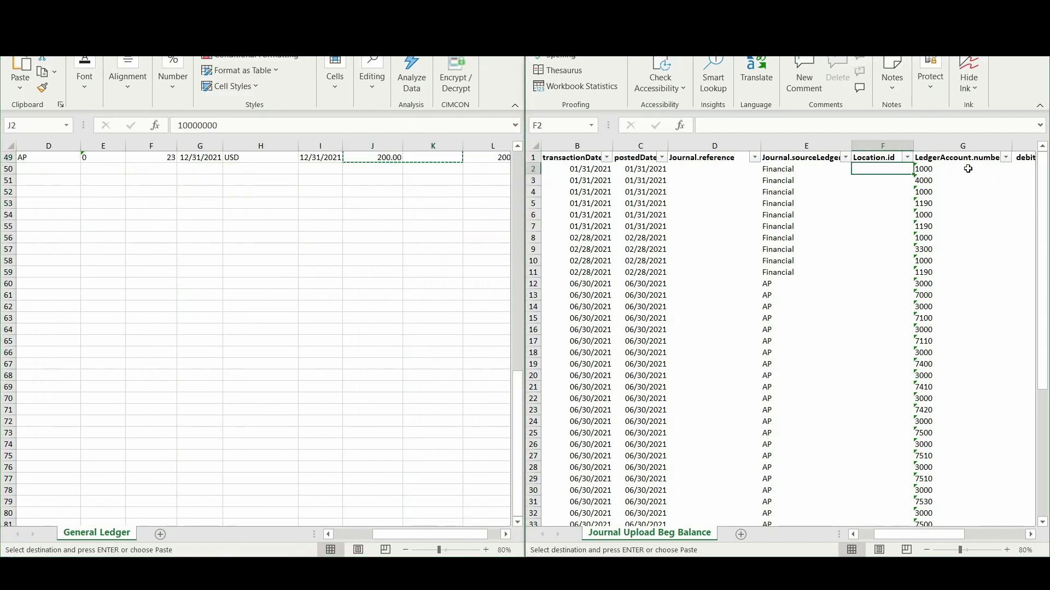
pyautogui.click(971, 167)
pyautogui.press('Right')
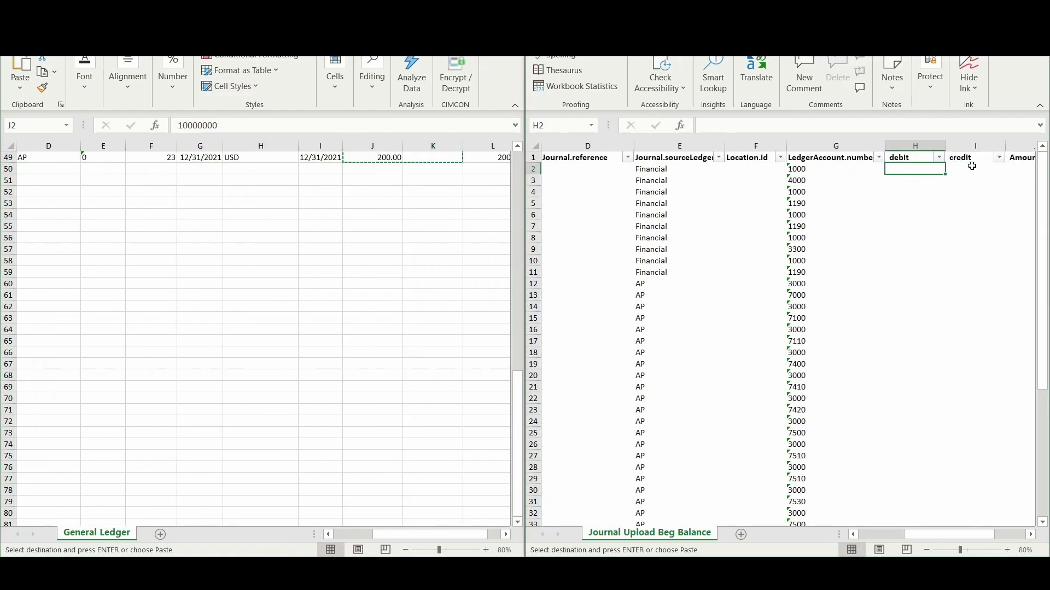
pyautogui.hotkey('ctrl', 'v')
pyautogui.press('Left')
pyautogui.press('Left')
pyautogui.press('Left')
pyautogui.press('Left')
pyautogui.press('Left')
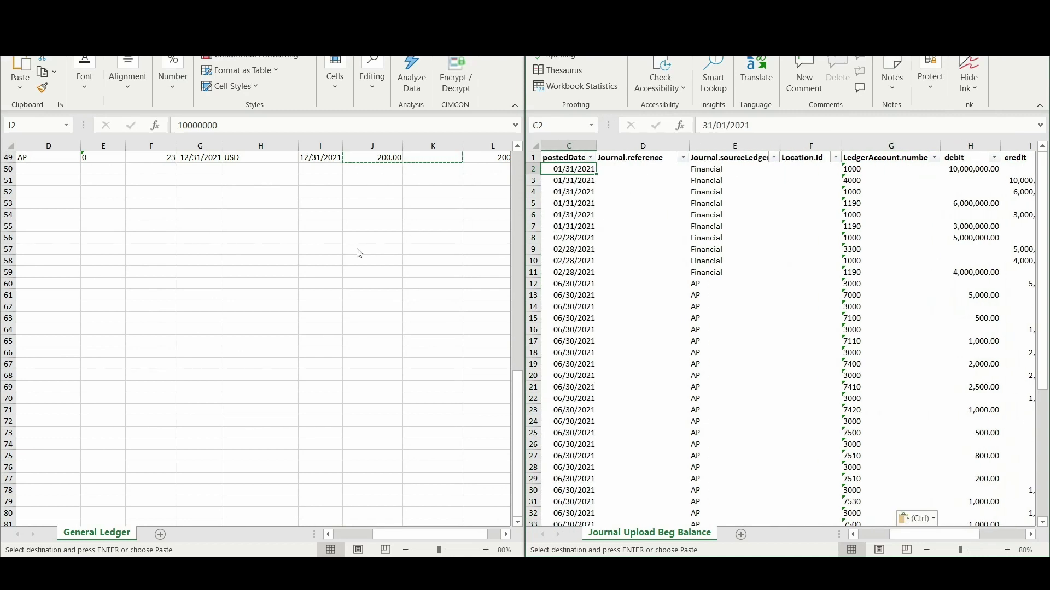
pyautogui.click(796, 169)
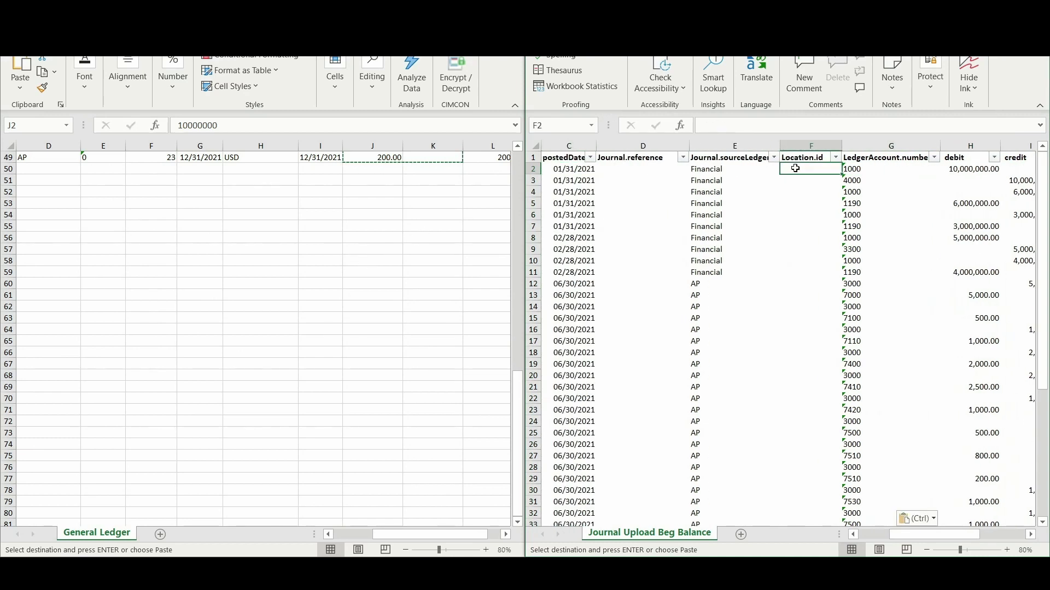
# Set Location.id to 0 in F2 and fill it down every transaction row.
pyautogui.press('Right')
pyautogui.press('Left')
pyautogui.write('0')
pyautogui.press('Return')
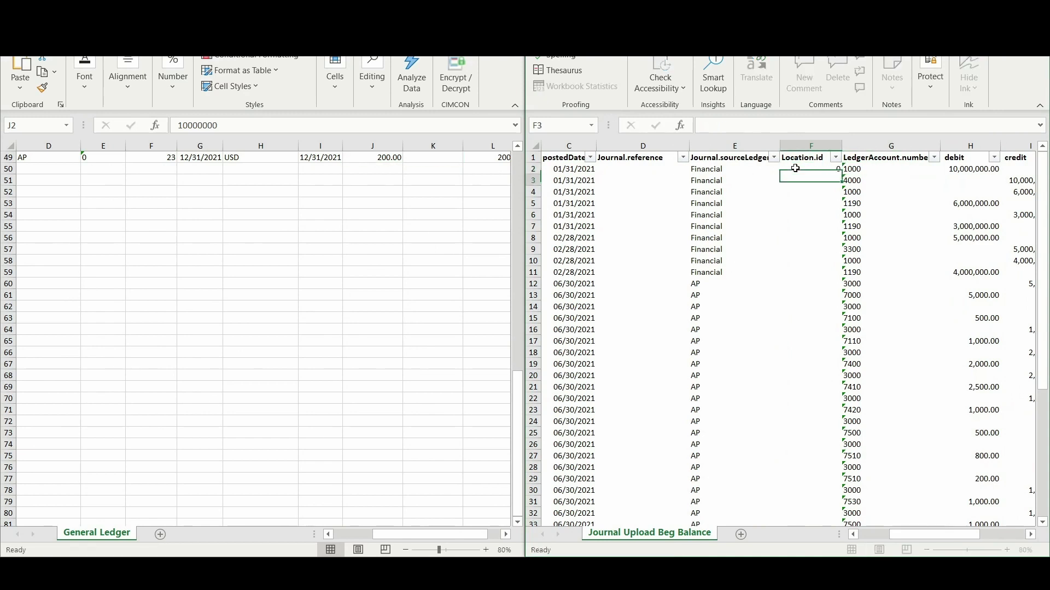
pyautogui.press('Right')
pyautogui.hotkey('ctrl', 'Down')
pyautogui.press('Left')
pyautogui.hotkey('ctrl', 'shift', 'Up')
pyautogui.hotkey('ctrl', 'd')
pyautogui.hotkey('ctrl', 'Up')
# Enter 'Beginning Balance Entry' in D2 and fill it down through D49.
pyautogui.press('Down')
pyautogui.press('Left')
pyautogui.press('Left')
pyautogui.press('Left')
pyautogui.press('Right')
pyautogui.write('Be')
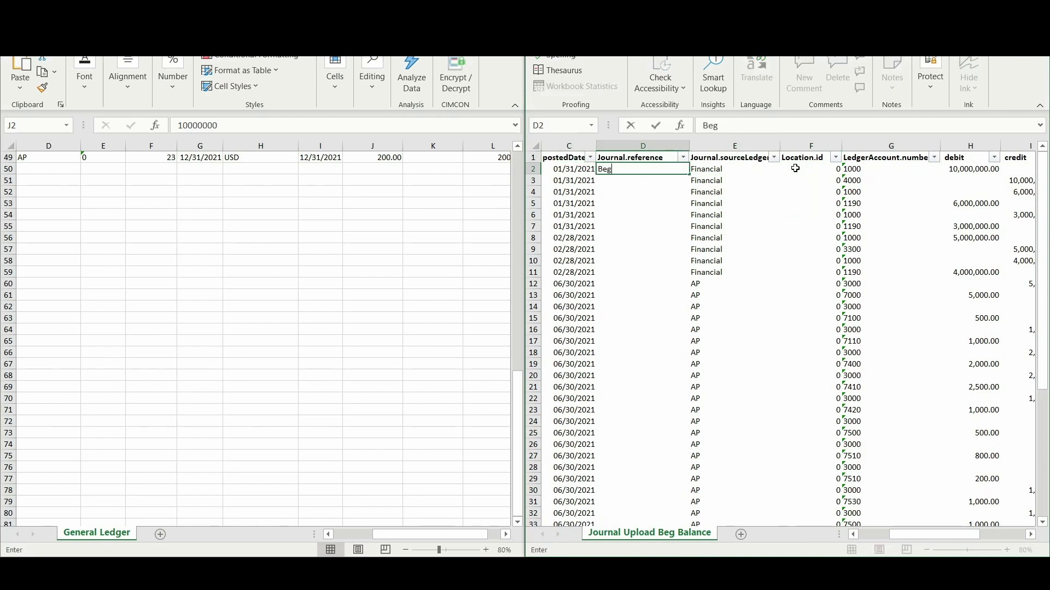
pyautogui.write('ginning Balance')
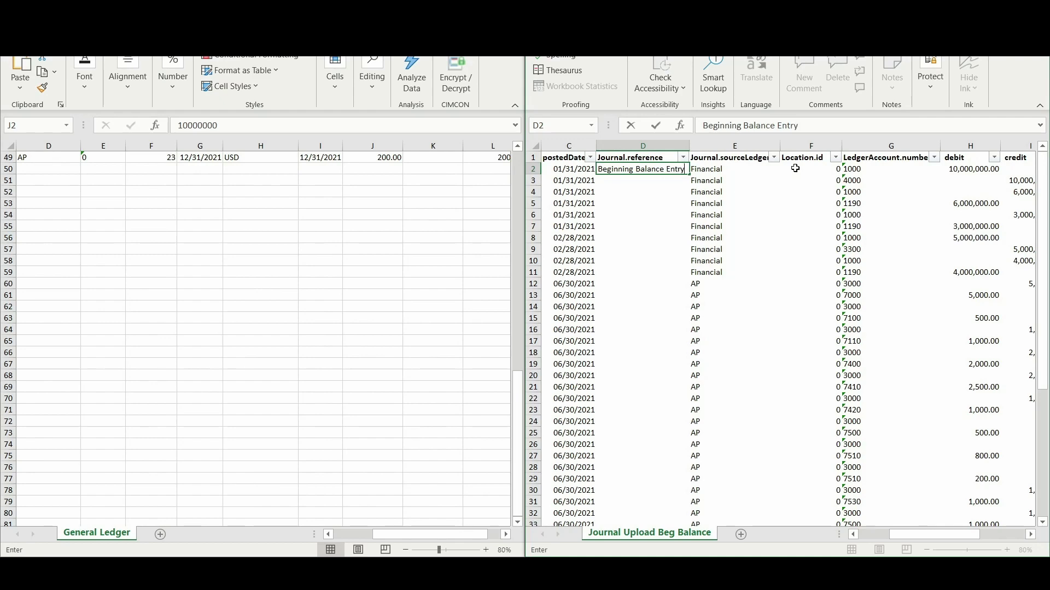
pyautogui.write(' Entry')
pyautogui.press('Return')
pyautogui.press('Left')
pyautogui.hotkey('ctrl', 'Down')
pyautogui.press('Right')
pyautogui.hotkey('ctrl', 'shift', 'Up')
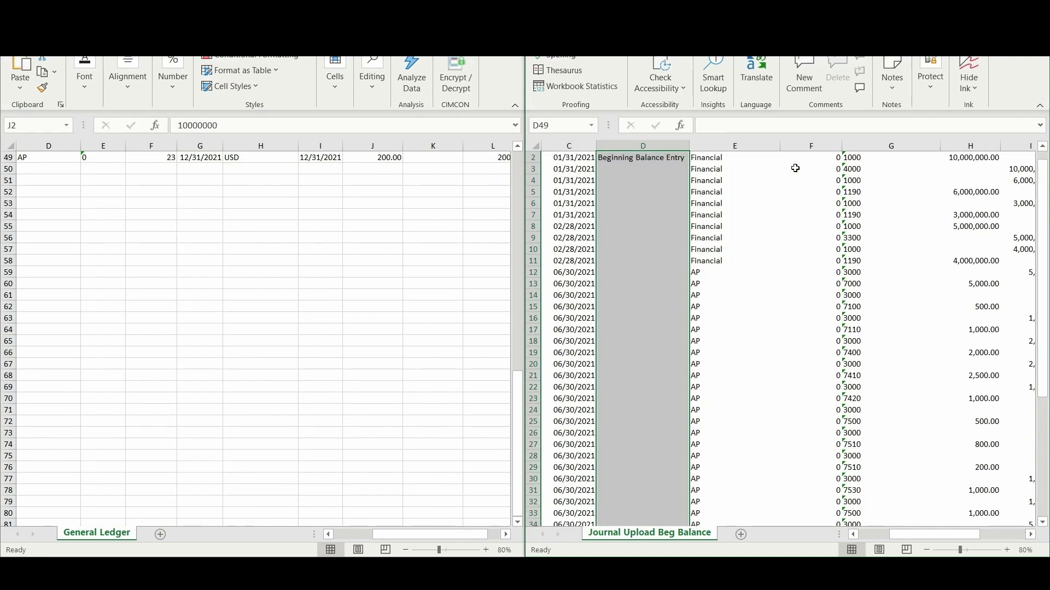
pyautogui.hotkey('ctrl', 'd')
# Copy the 48 General Ledger descriptions from C2:C49 into the upload sheet's column K.
pyautogui.click(198, 272)
pyautogui.hotkey('ctrl', 'Up')
pyautogui.hotkey('ctrl', 'Up')
pyautogui.press('Left')
pyautogui.press('Left')
pyautogui.press('Left')
pyautogui.press('Left')
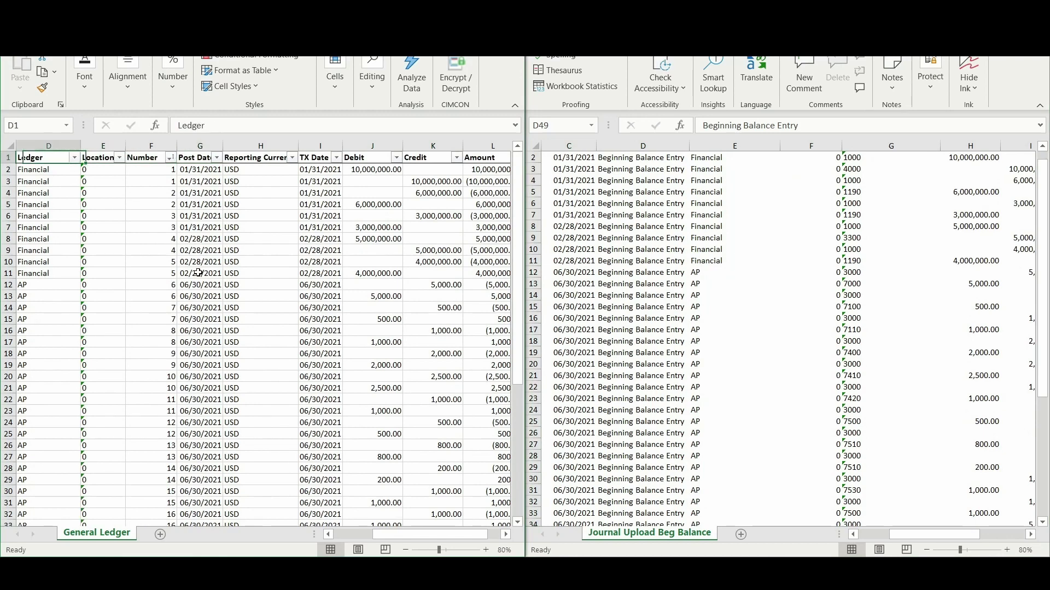
pyautogui.press('Down')
pyautogui.hotkey('ctrl', 'shift', 'Down')
pyautogui.hotkey('ctrl', 'c')
pyautogui.hotkey('ctrl', 'Tab')
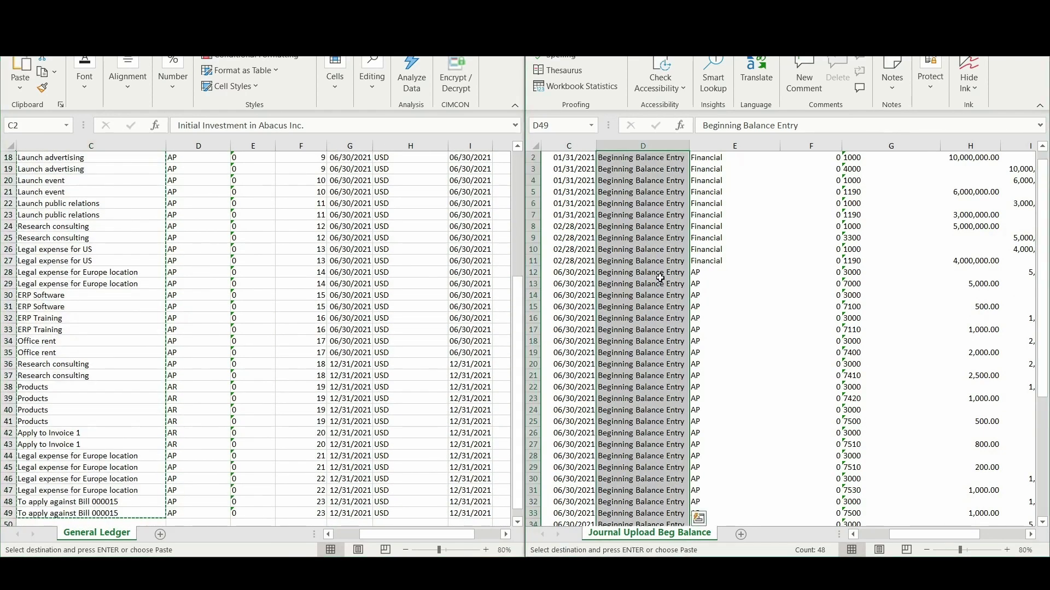
pyautogui.hotkey('ctrl', 'Up')
pyautogui.press('Down')
pyautogui.press('Right')
pyautogui.press('Right')
pyautogui.press('Right')
pyautogui.press('Right')
pyautogui.press('Right')
pyautogui.press('Right')
pyautogui.press('Right')
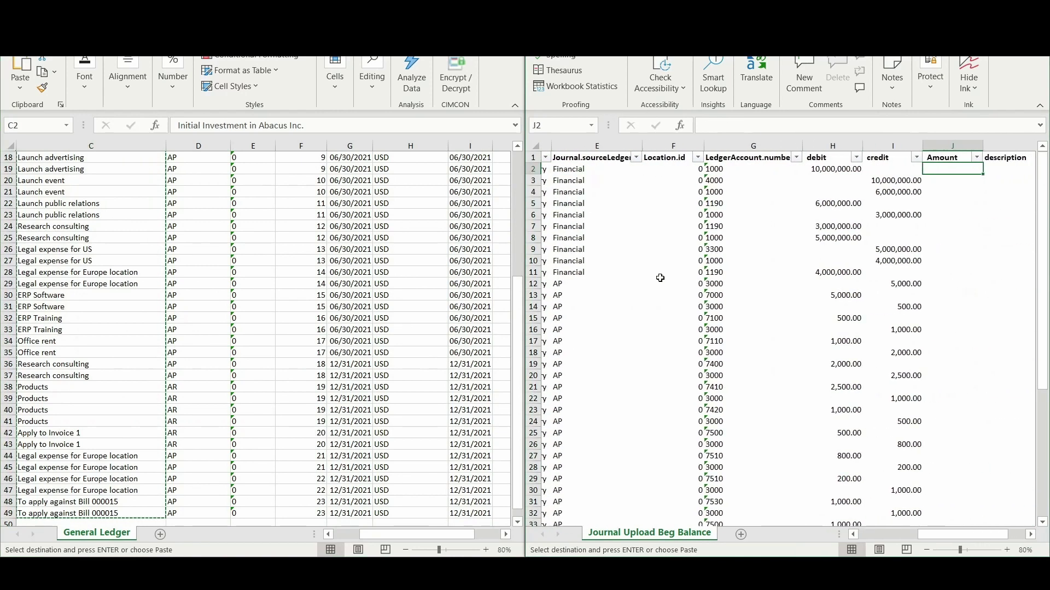
pyautogui.hotkey('ctrl', 'v')
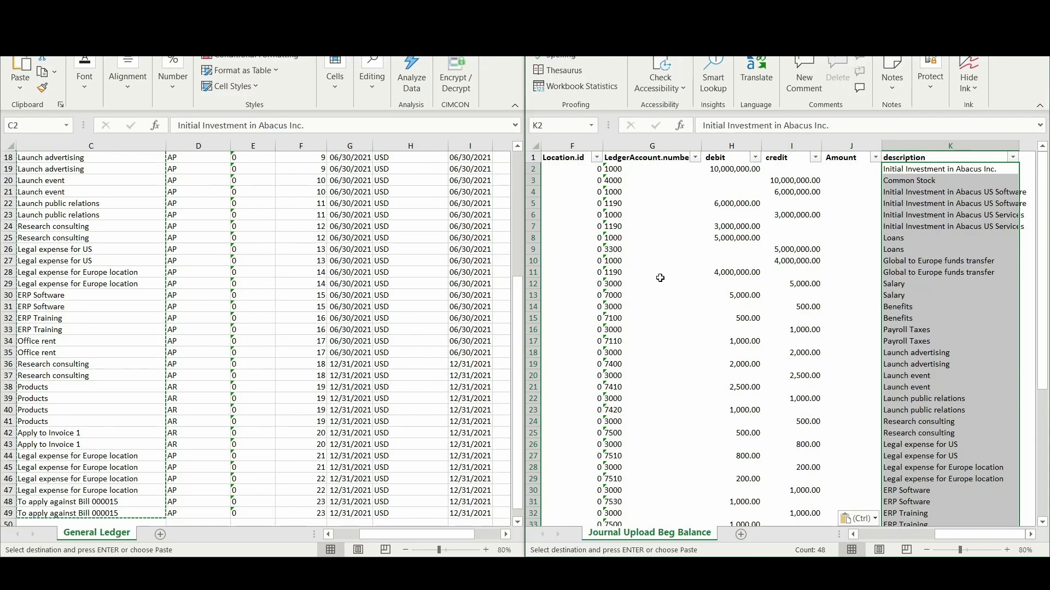
pyautogui.press('Down')
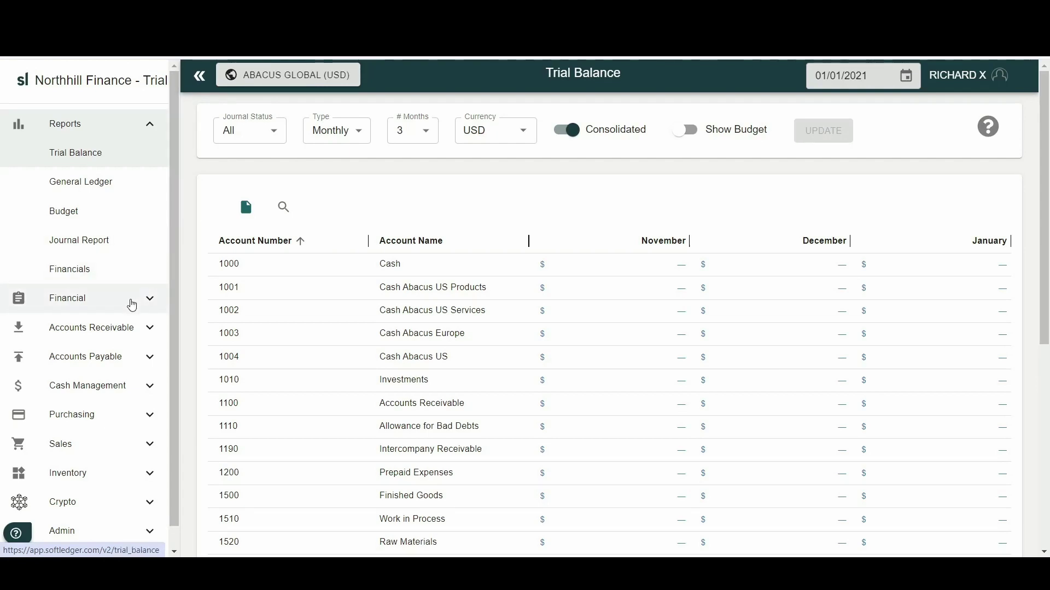
# Upload Beginning Balance Journal Entry Template_HB.xlsx via Financial > Bulk Journal Import, then close the upload window.
pyautogui.click(131, 305)
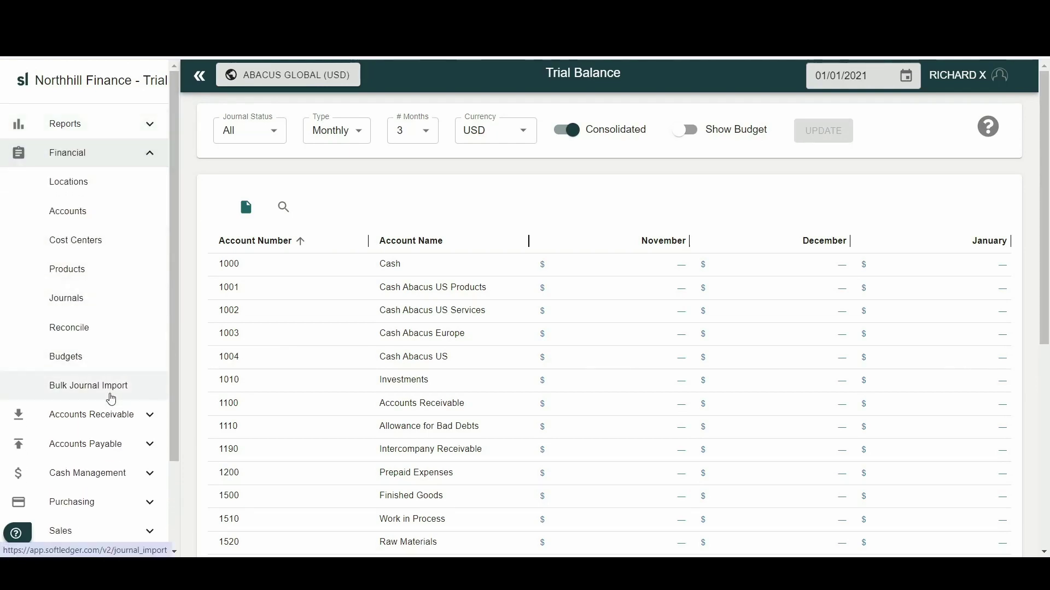
pyautogui.click(113, 394)
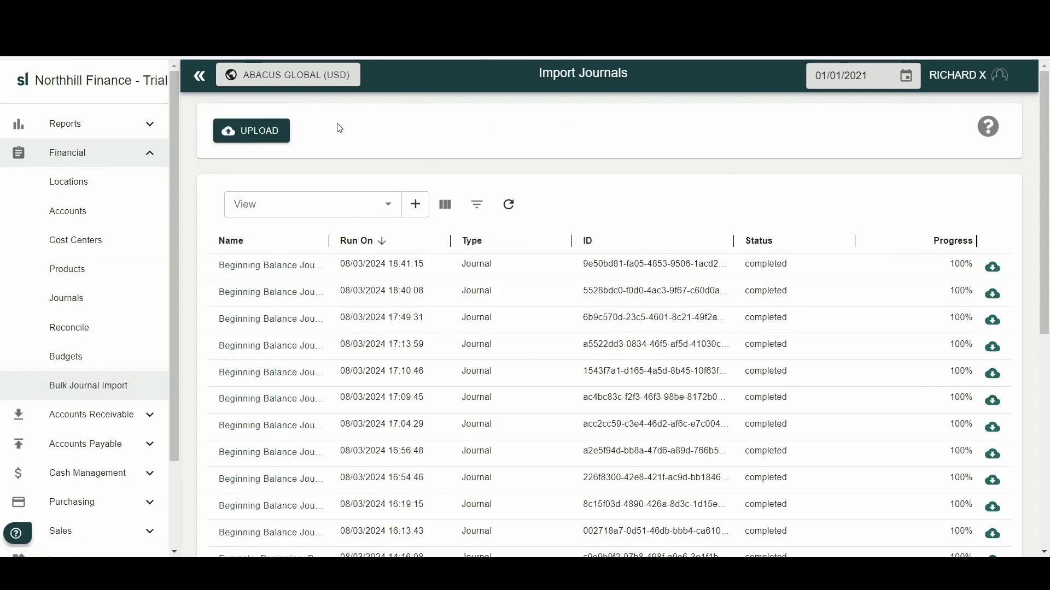
pyautogui.click(271, 134)
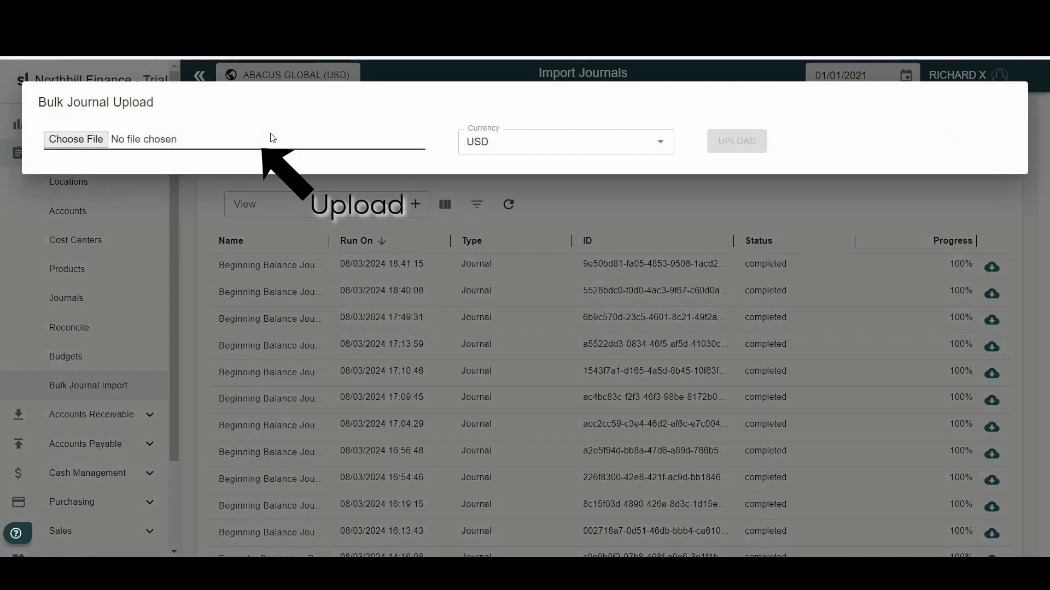
pyautogui.click(92, 141)
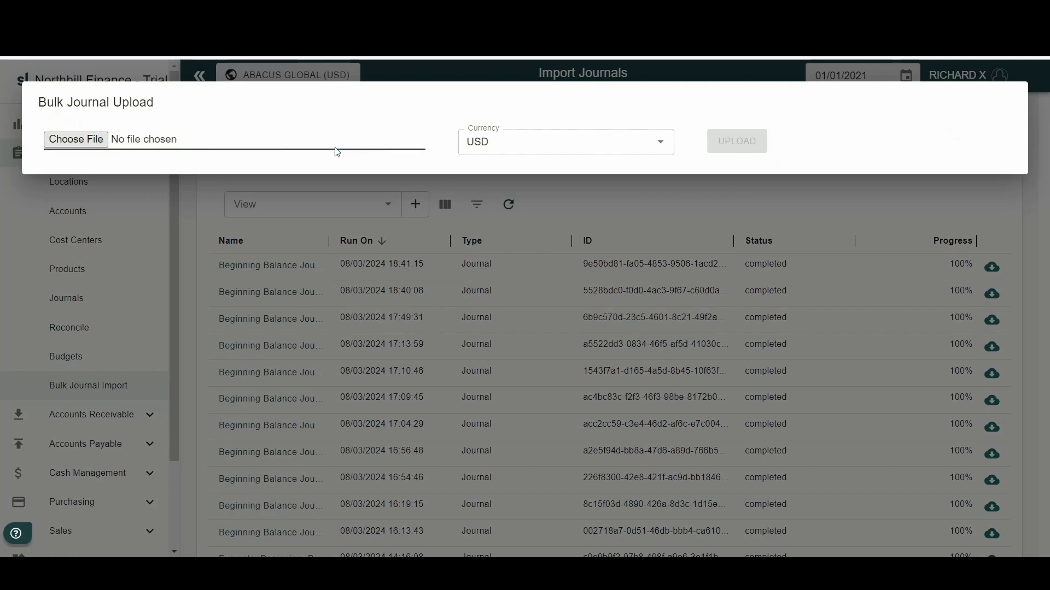
pyautogui.doubleClick(318, 136)
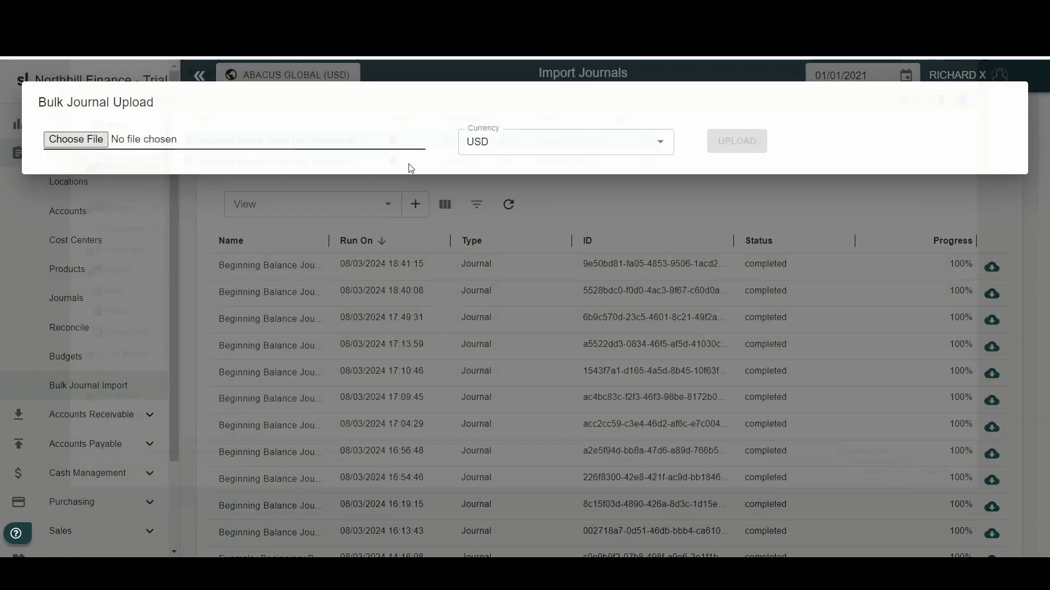
pyautogui.click(739, 146)
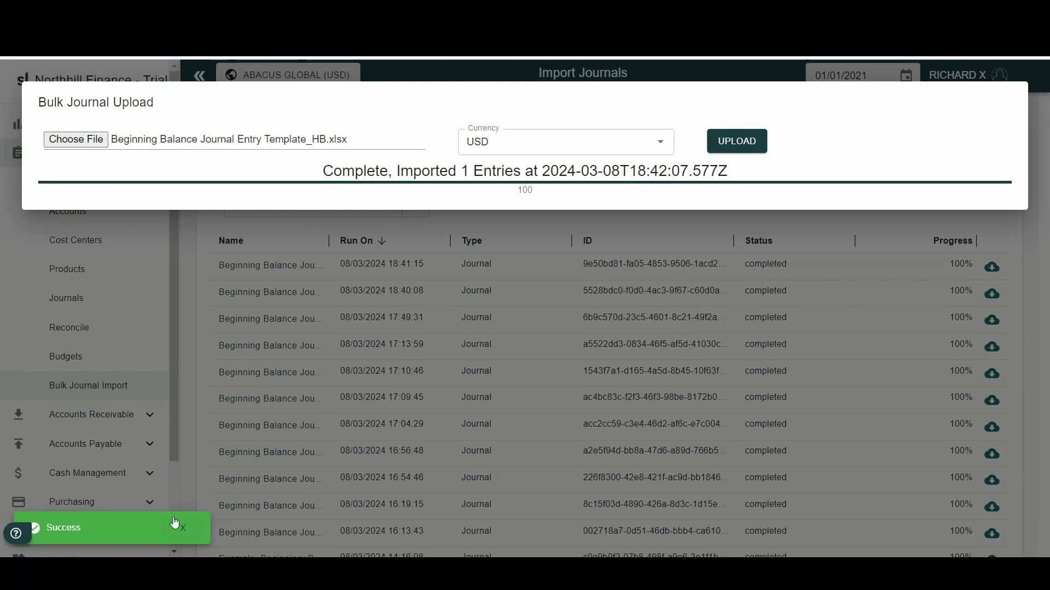
pyautogui.click(14, 266)
pyautogui.click(90, 157)
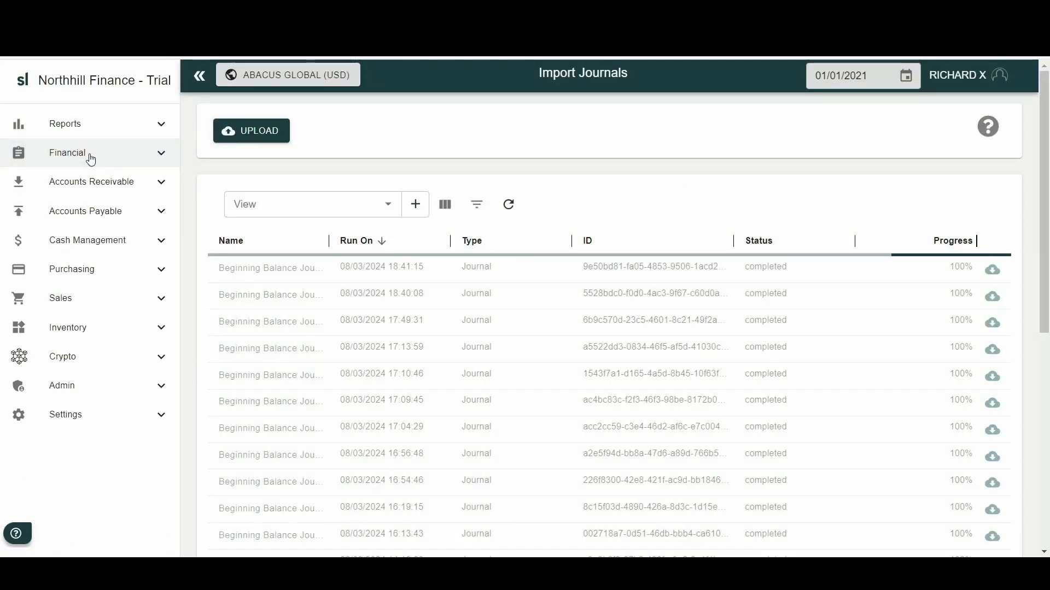
# Select draft journal 00000106 in Financial > Journals, post it and confirm.
pyautogui.click(90, 157)
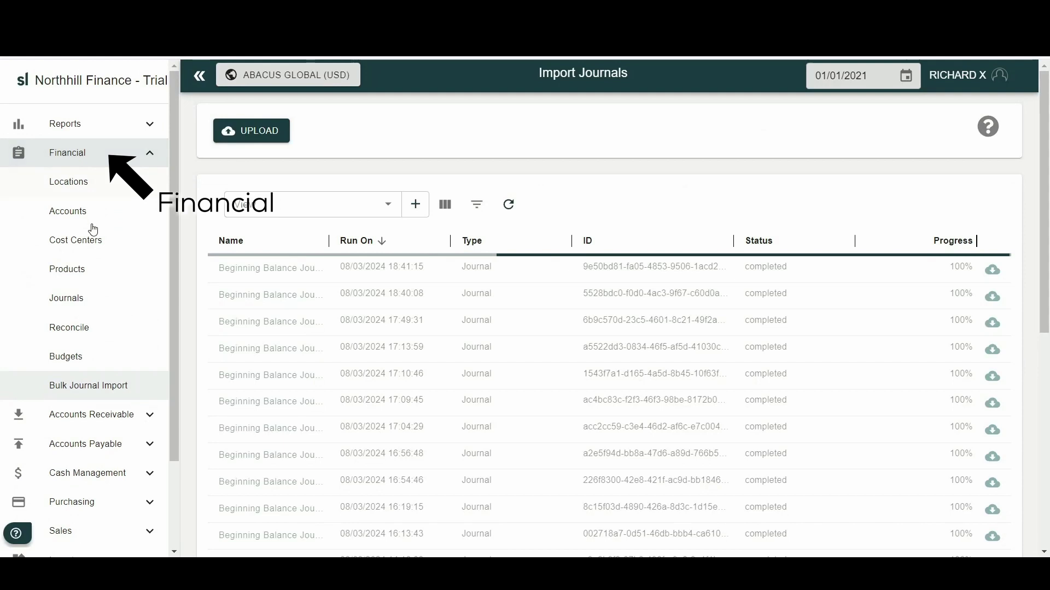
pyautogui.click(93, 308)
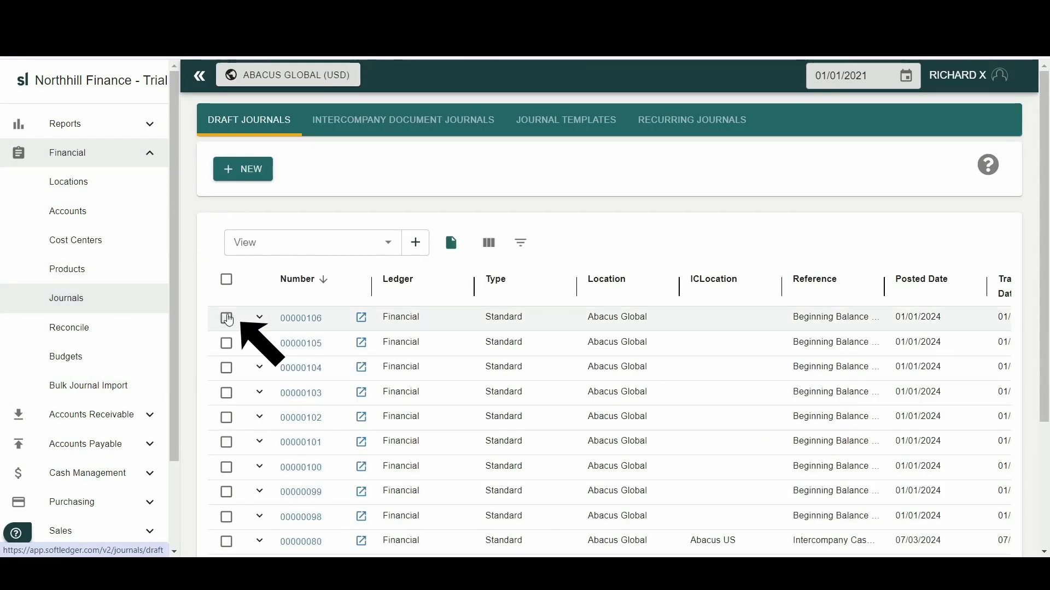
pyautogui.click(226, 318)
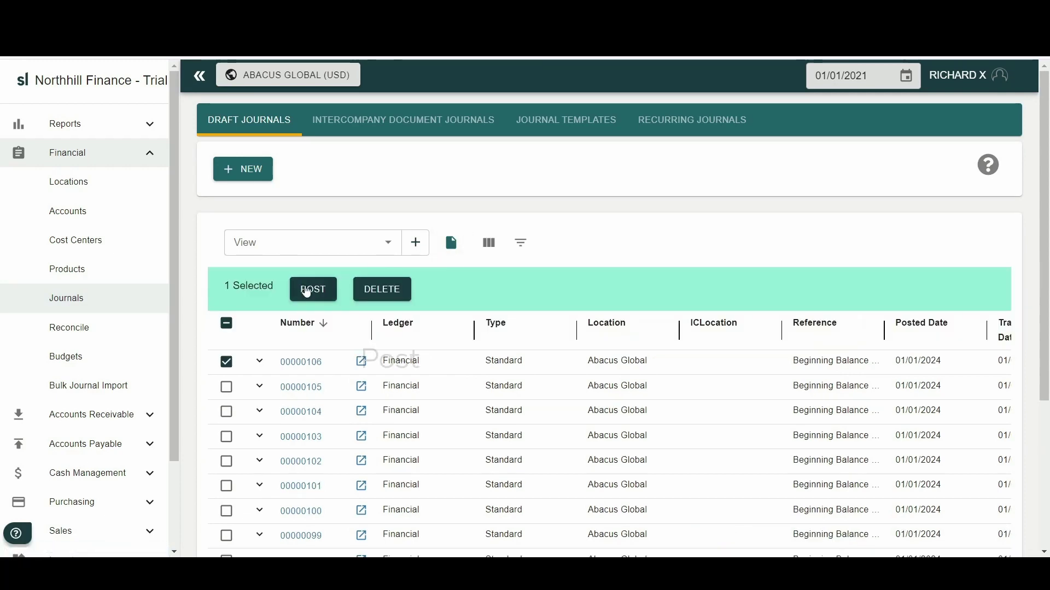
pyautogui.click(310, 289)
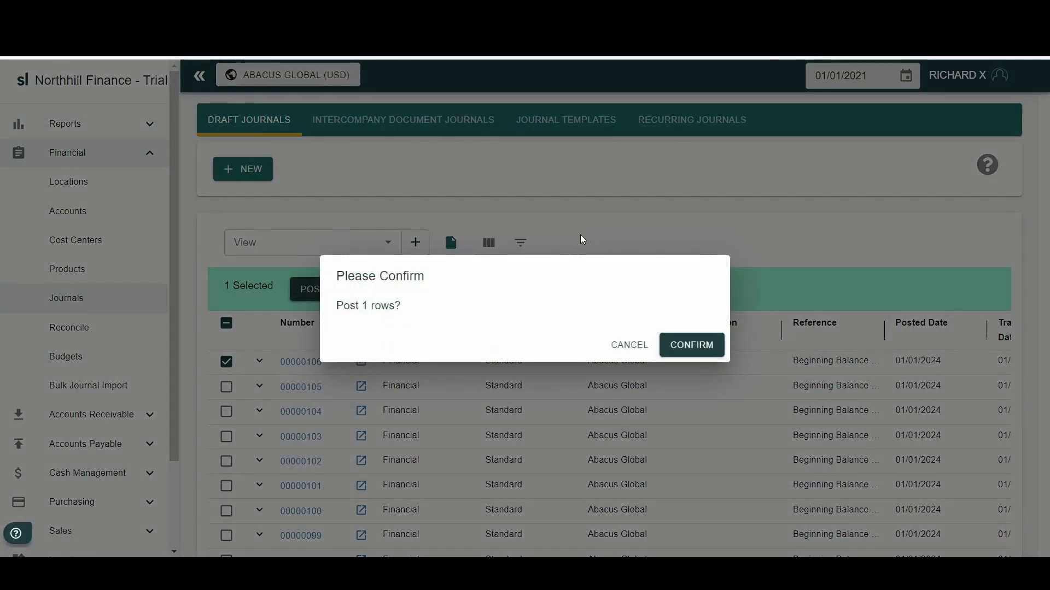
pyautogui.click(686, 351)
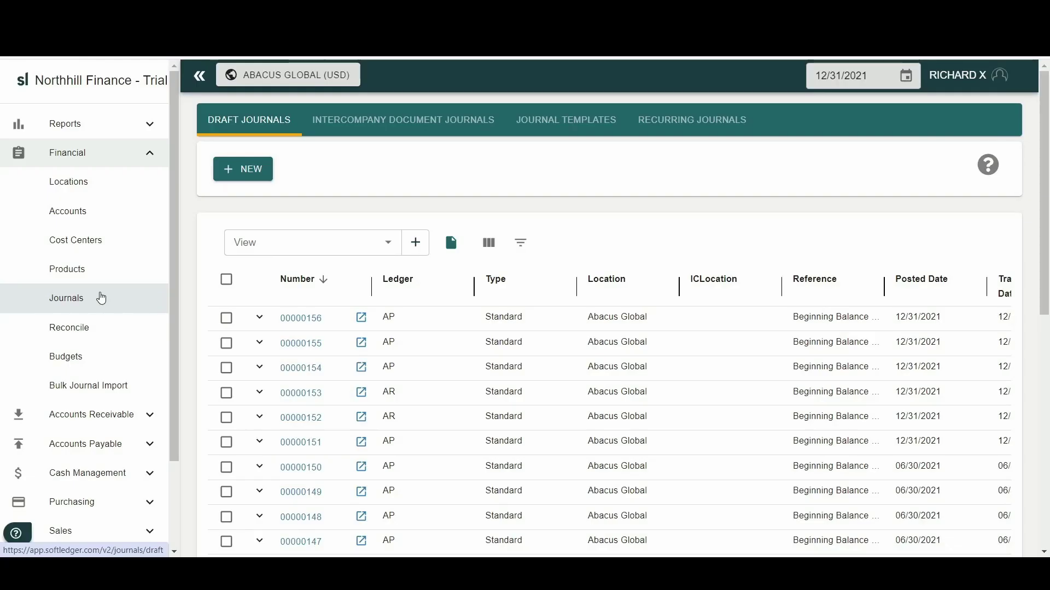
# Open the Trial Balance dated 12/31/2021 and scroll across to the May–December monthly columns.
pyautogui.click(112, 123)
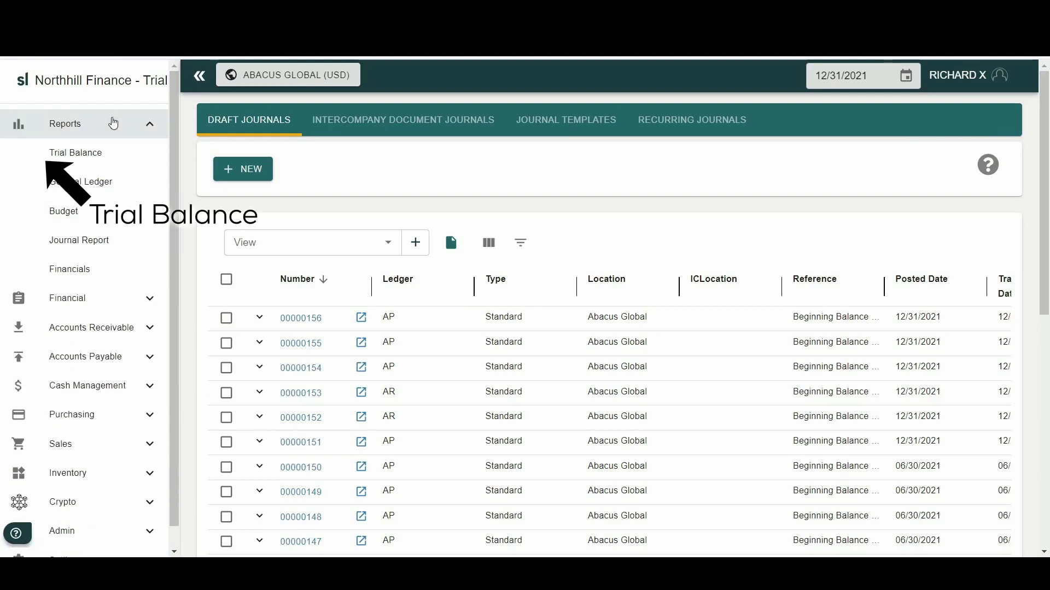
pyautogui.click(101, 155)
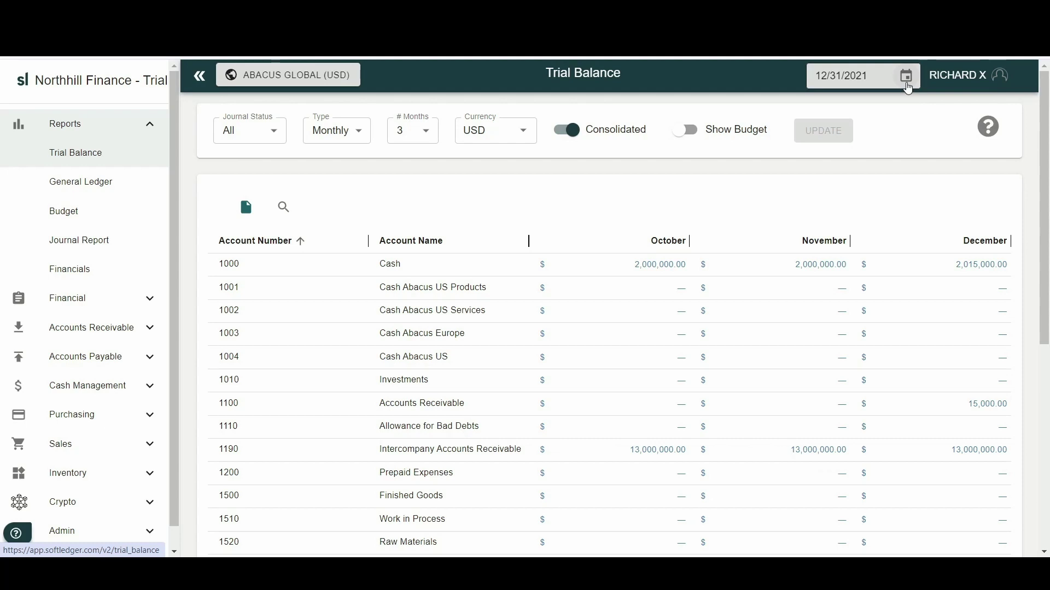
pyautogui.scroll(-1, 438, 296)
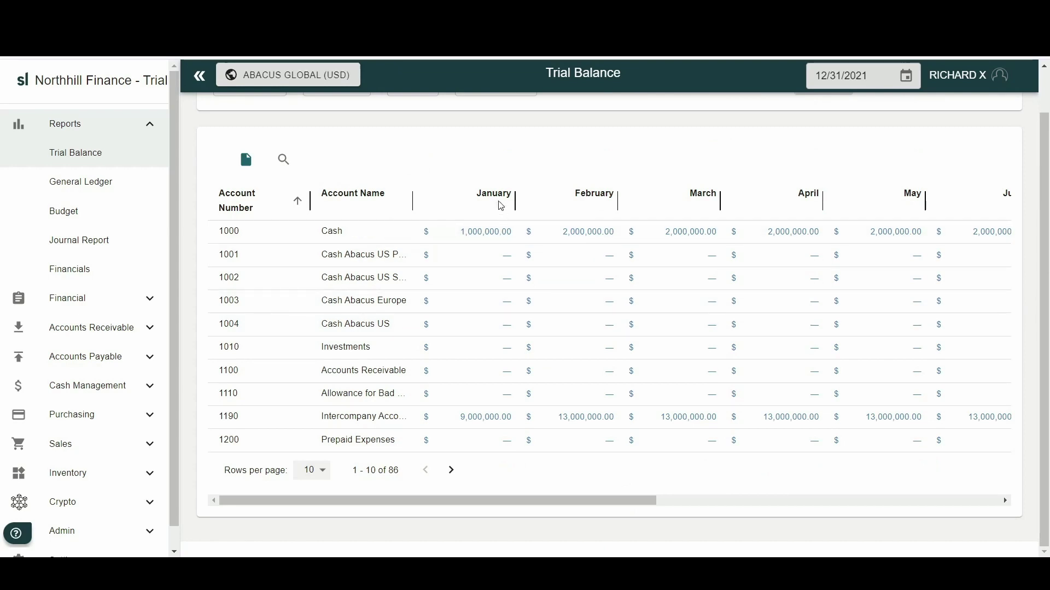
pyautogui.moveTo(640, 500); pyautogui.dragTo(997, 499)
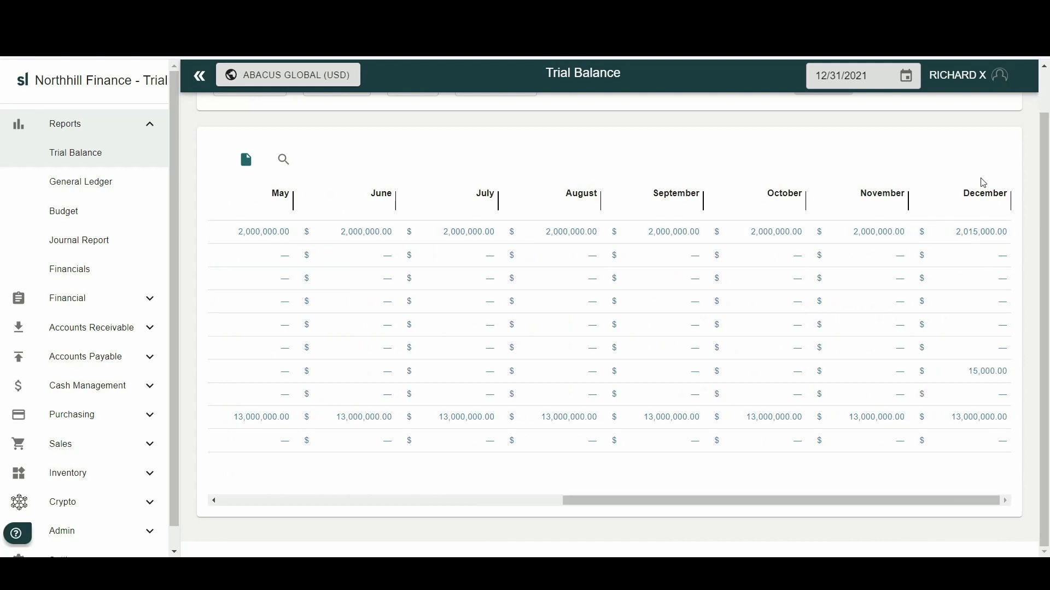